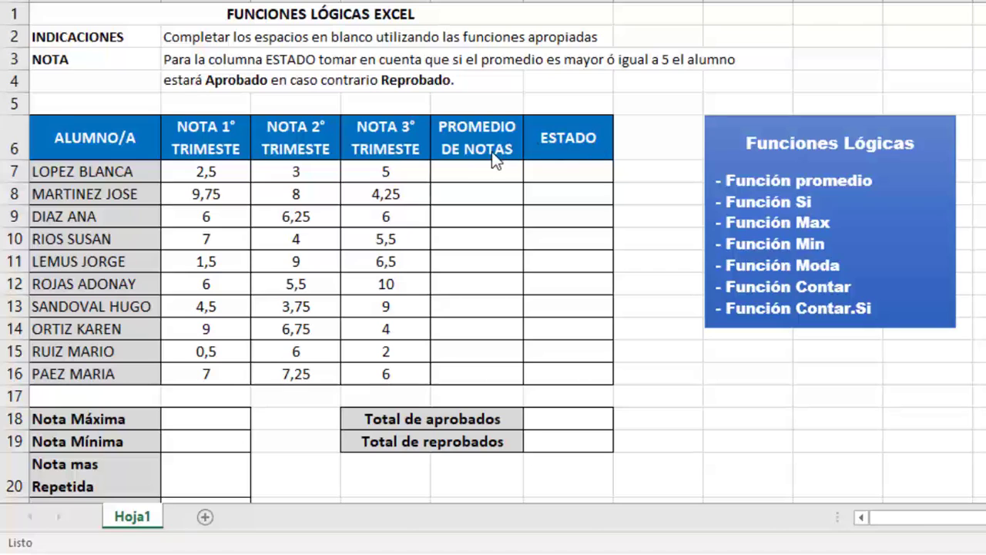
# - Enter =PROMEDIO(B7:D7) in E7 to average the first student's trimester grades, giving 3,5
pyautogui.click(472, 133)
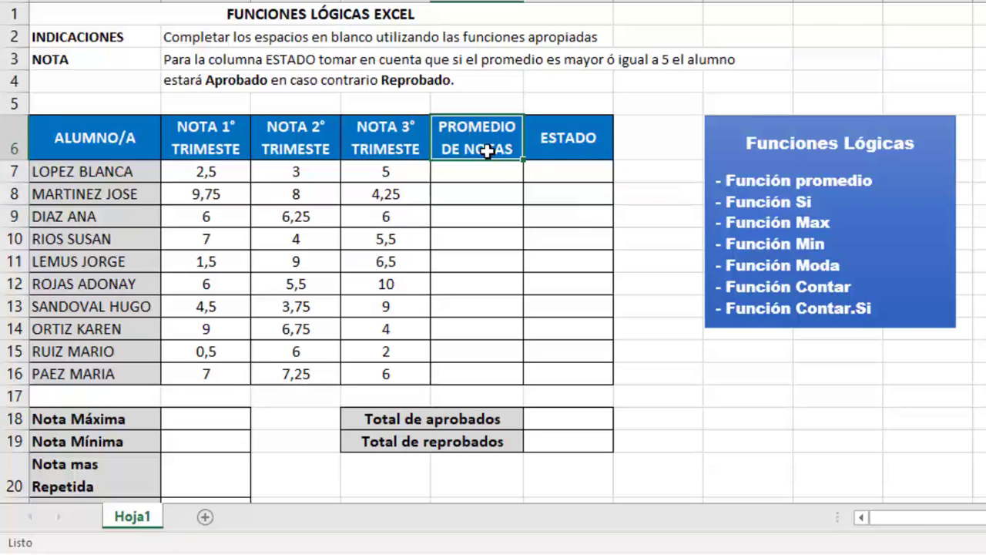
pyautogui.click(470, 173)
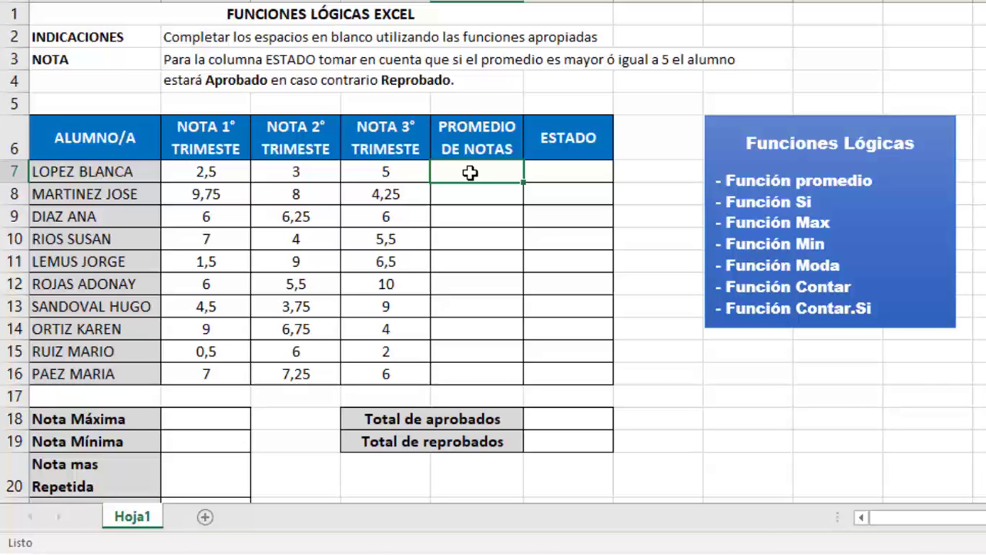
pyautogui.write('=')
pyautogui.write('P')
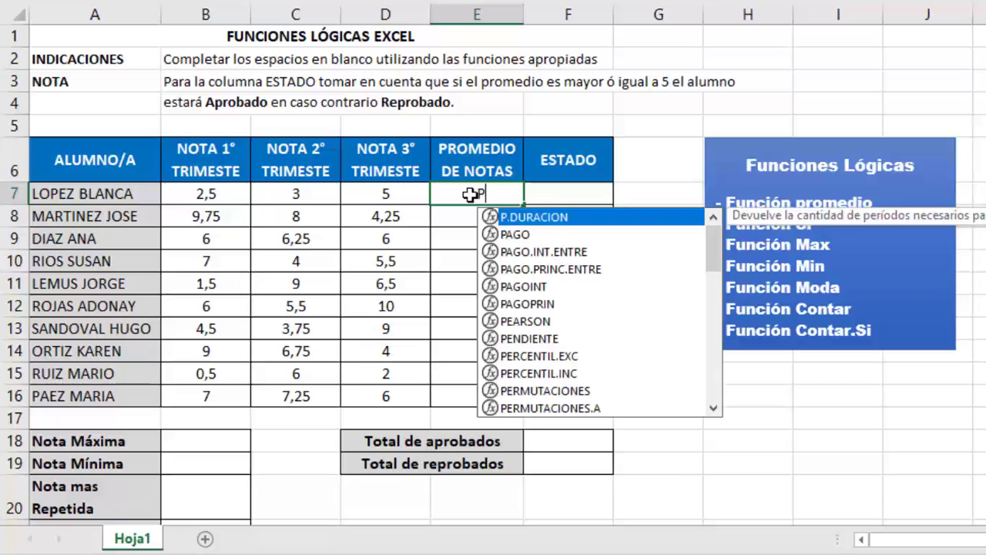
pyautogui.write('ROMED')
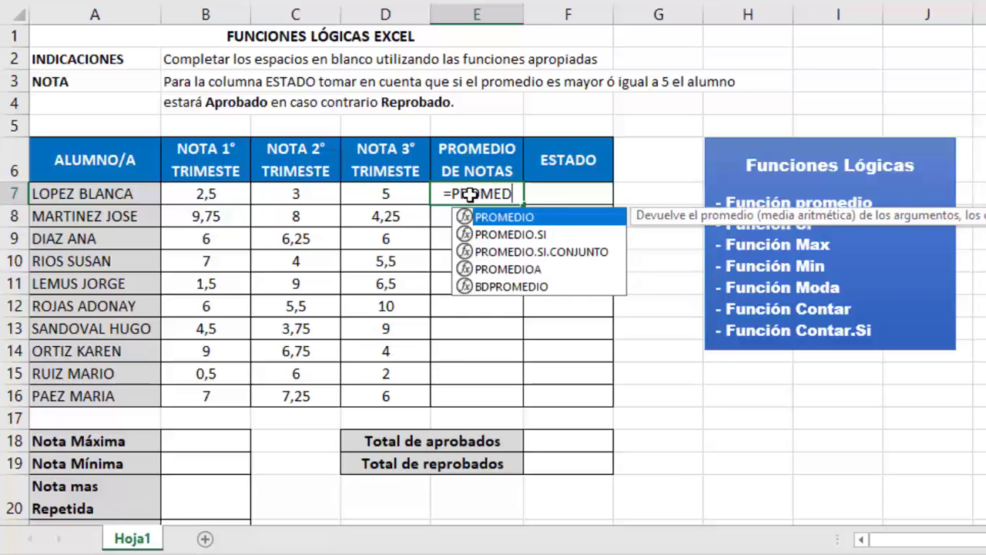
pyautogui.write('IO')
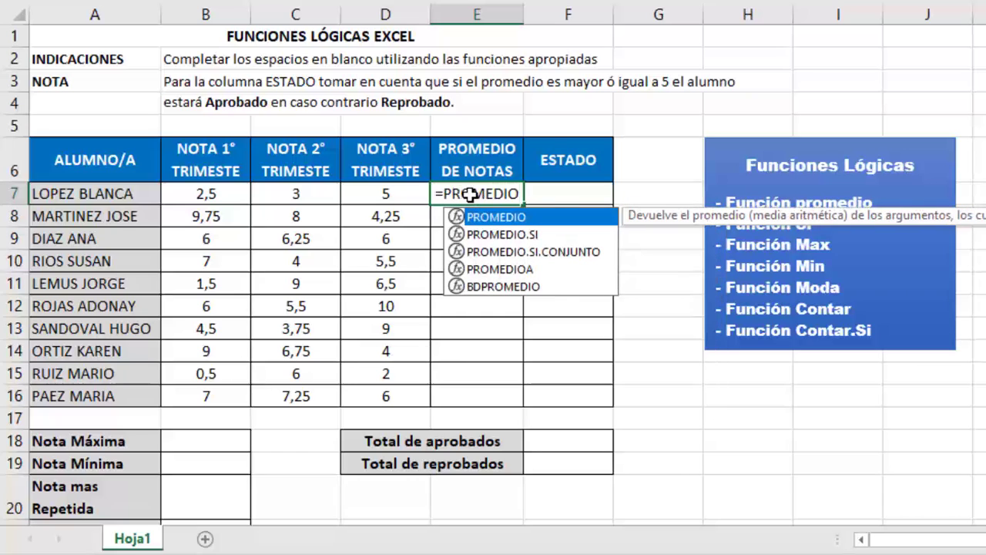
pyautogui.write('(')
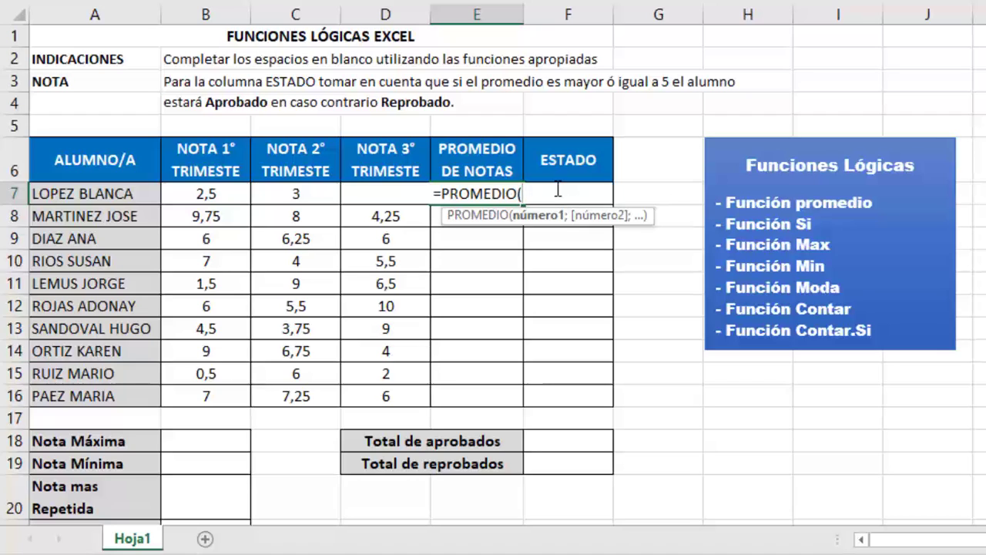
pyautogui.write('B7')
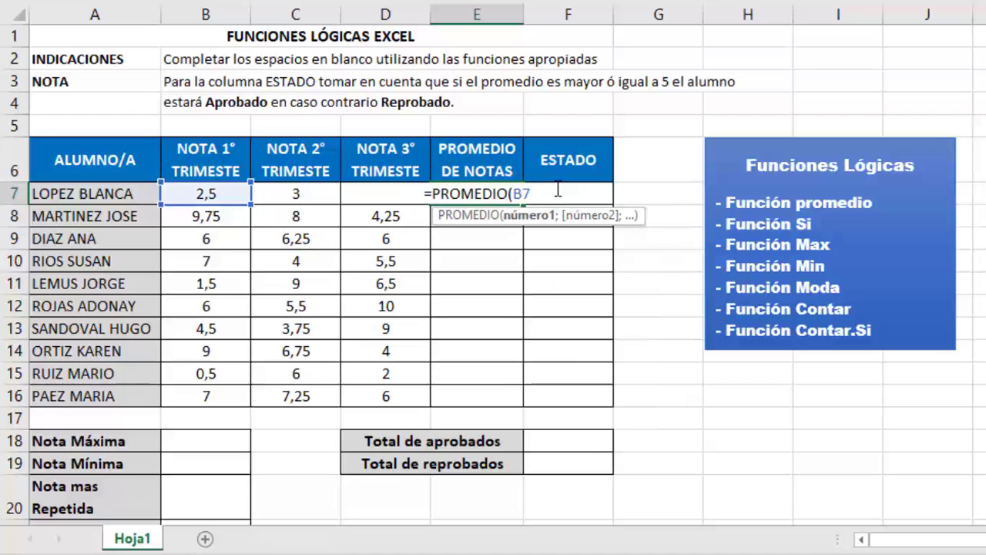
pyautogui.write(':D')
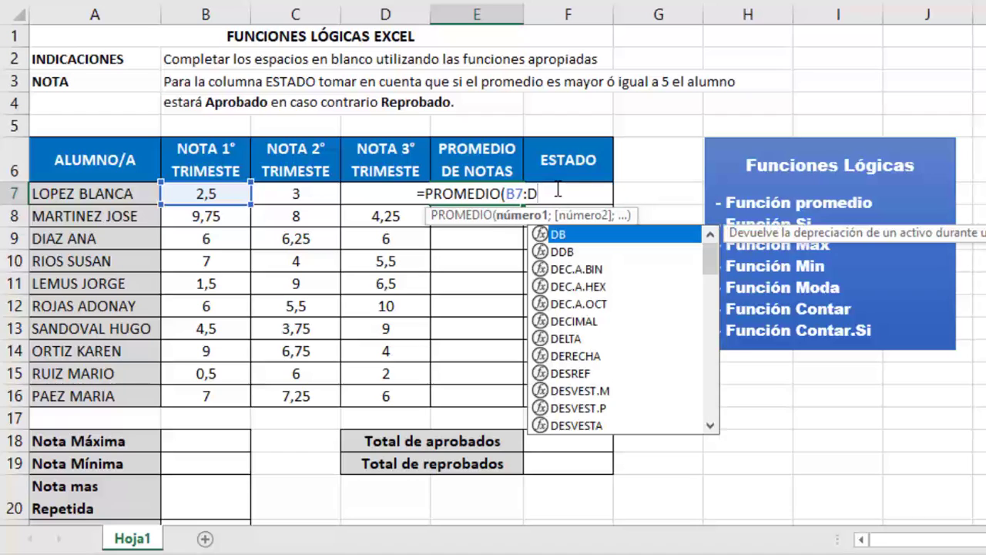
pyautogui.write('7')
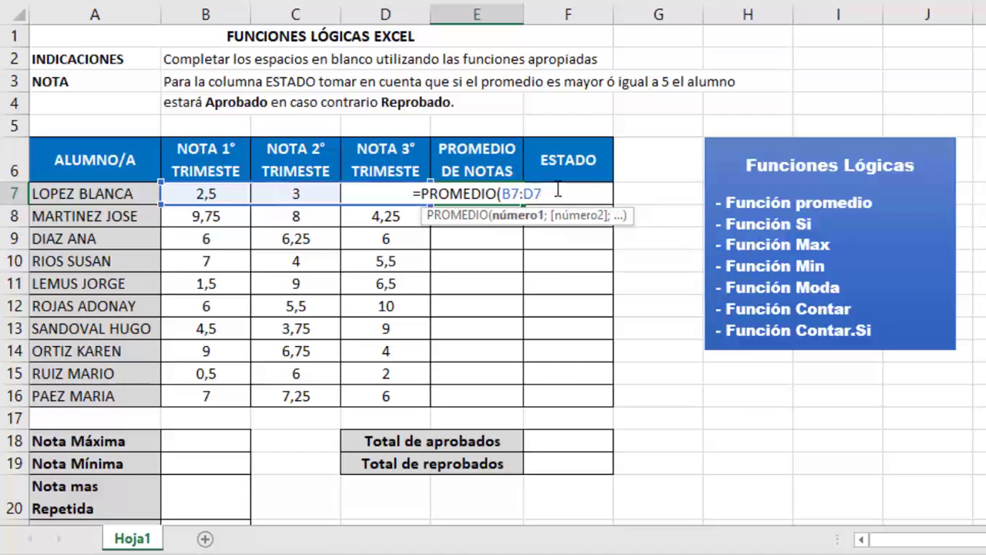
pyautogui.write(')')
pyautogui.press('Return')
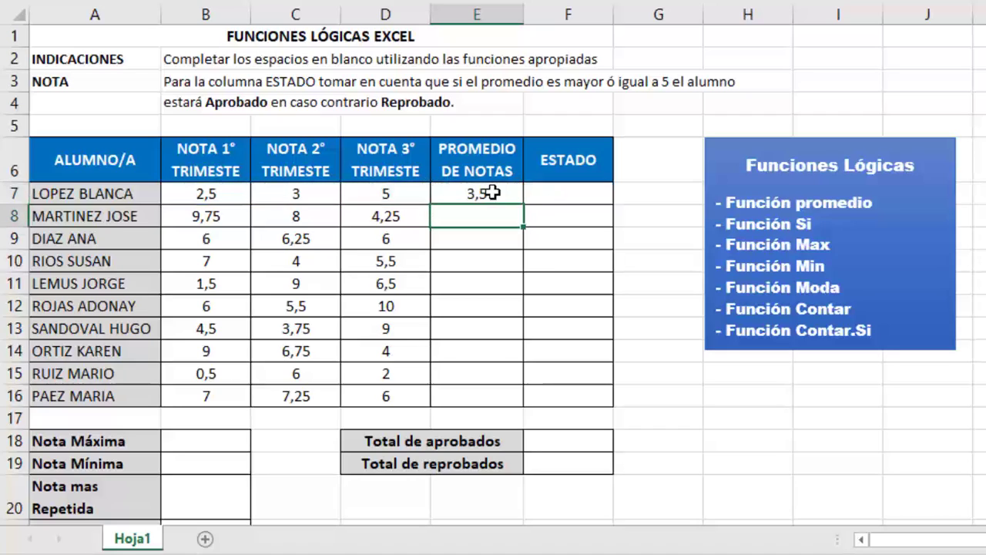
pyautogui.click(492, 193)
pyautogui.doubleClick(492, 194)
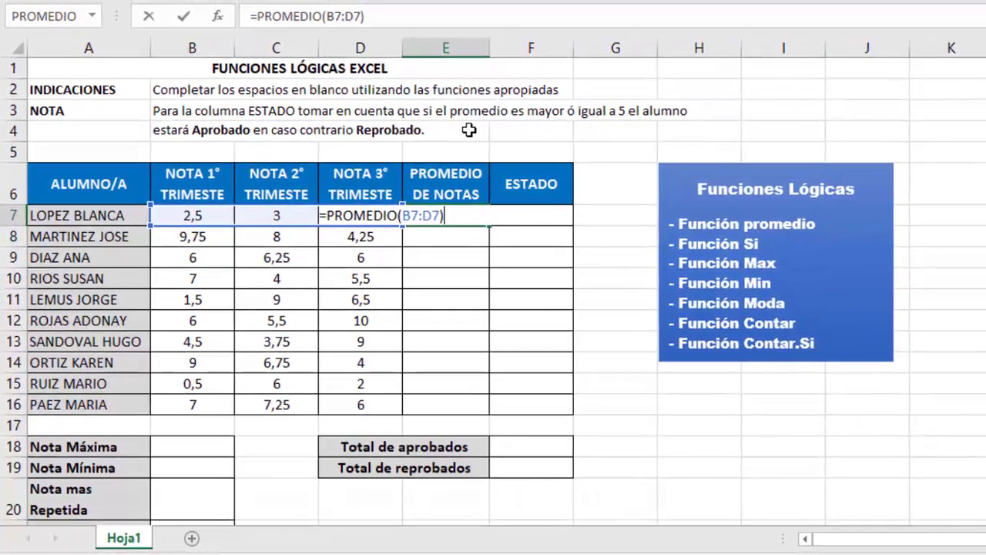
# - Fill the E7 average formula down to E16 and check the copied formulas, e.g. E16 using B16:D16
pyautogui.press('Escape')
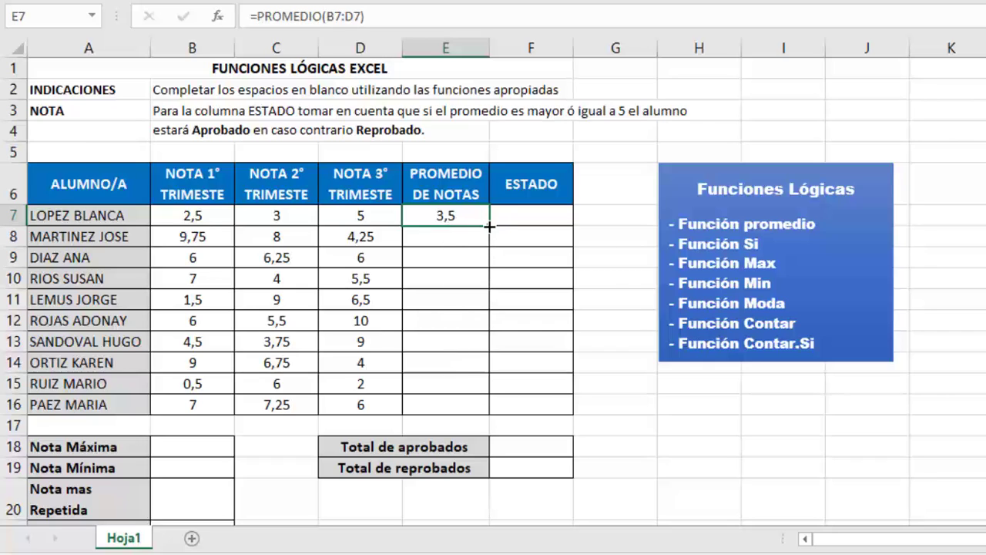
pyautogui.moveTo(489, 226); pyautogui.dragTo(483, 409)
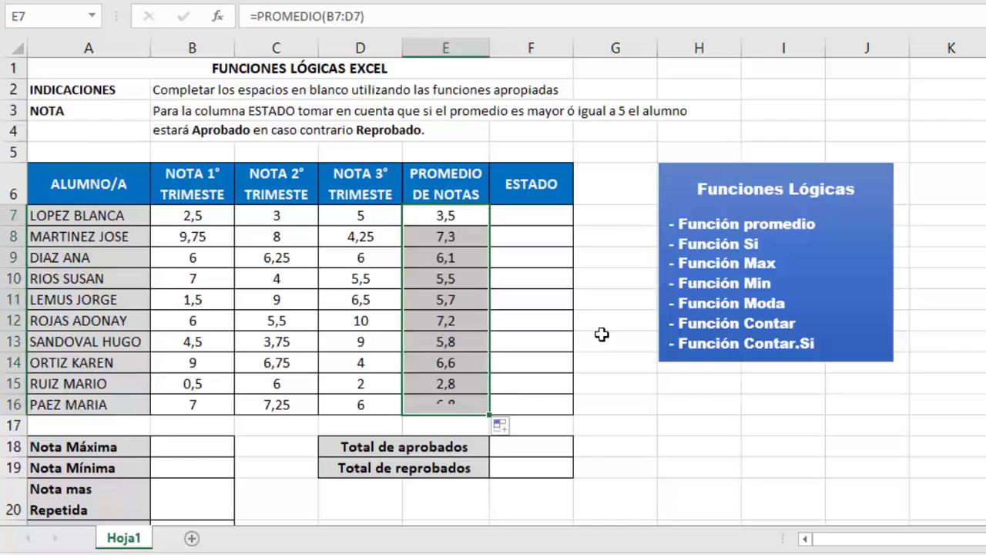
pyautogui.click(451, 237)
pyautogui.click(445, 258)
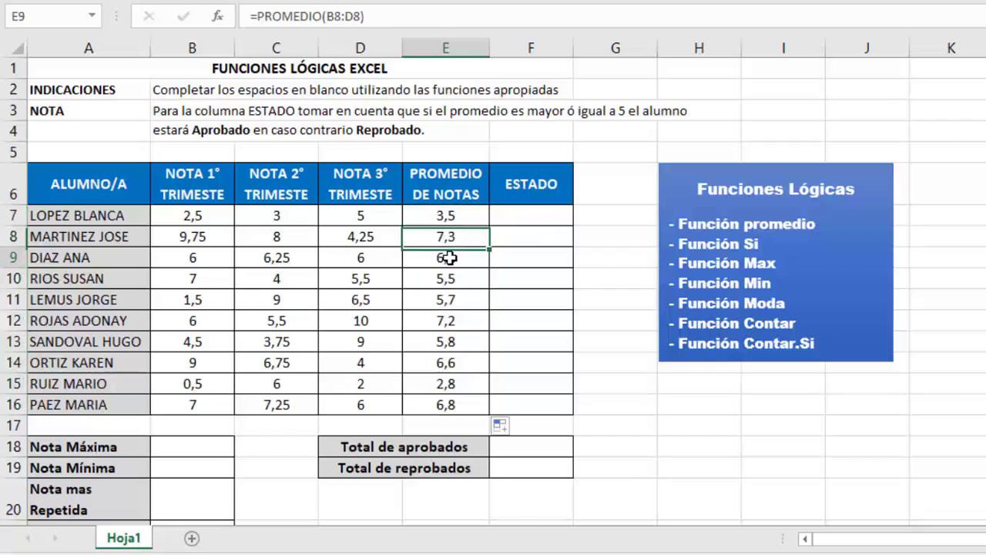
pyautogui.click(445, 300)
pyautogui.click(445, 320)
pyautogui.click(445, 362)
pyautogui.click(443, 383)
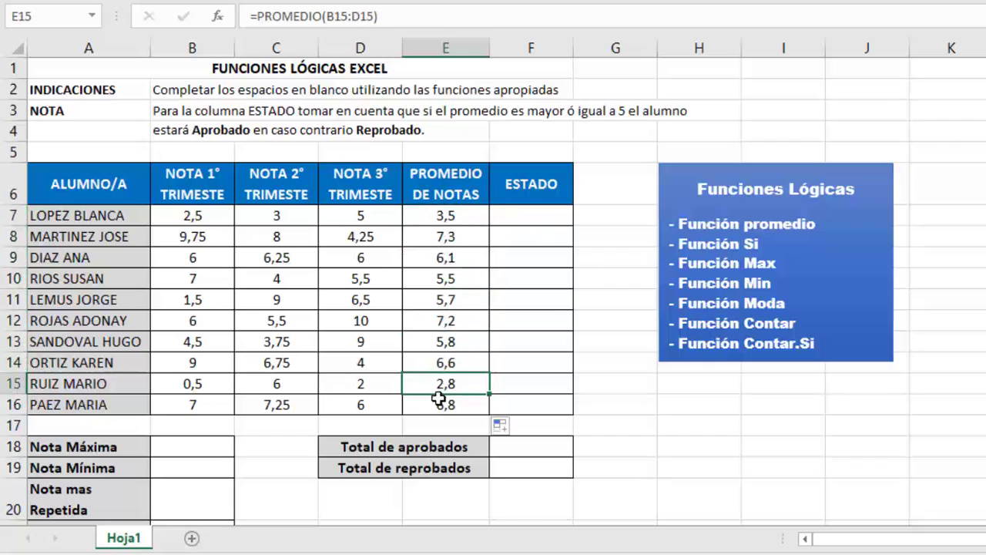
pyautogui.click(446, 404)
pyautogui.doubleClick(447, 404)
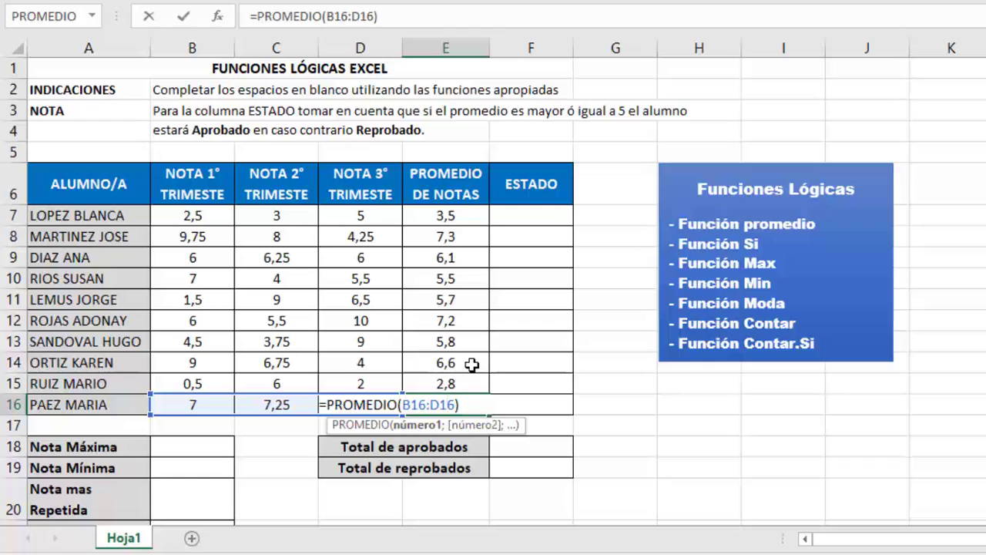
pyautogui.hotkey('ctrl', 'Return')
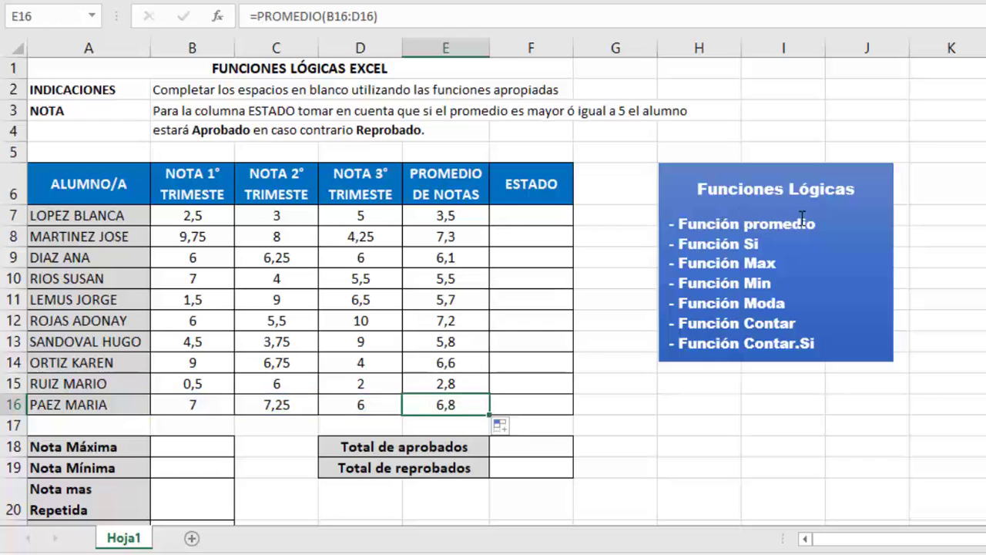
# - Change the font colour of the 'Función promedio' line in the Funciones Lógicas box
pyautogui.tripleClick(728, 228)
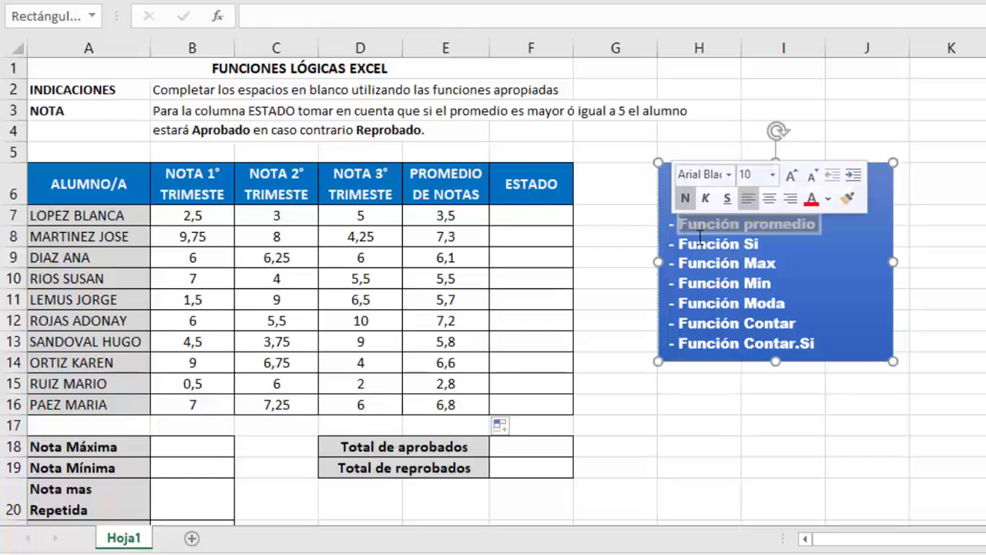
pyautogui.click(935, 255)
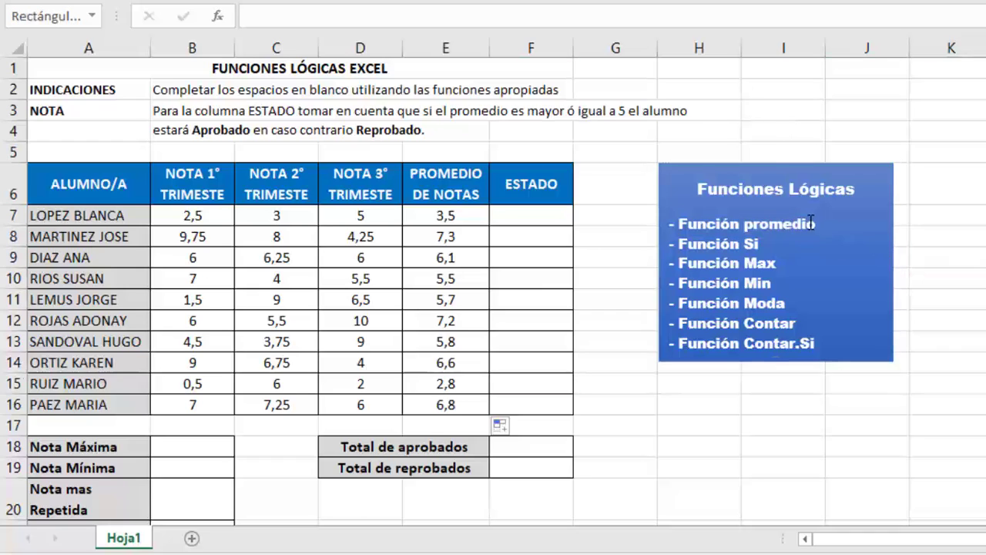
pyautogui.moveTo(816, 222); pyautogui.dragTo(678, 223)
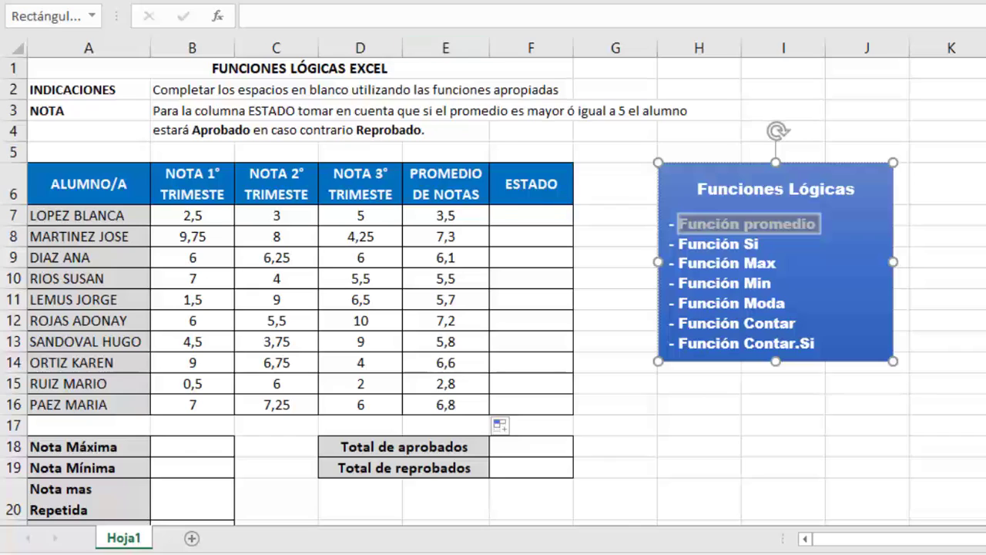
pyautogui.click(312, 2)
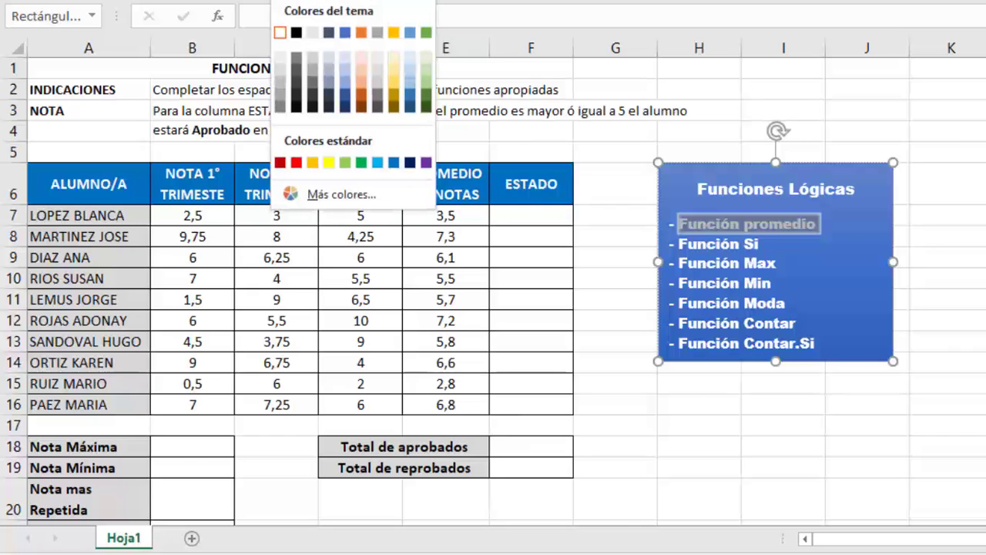
pyautogui.click(312, 34)
pyautogui.click(967, 216)
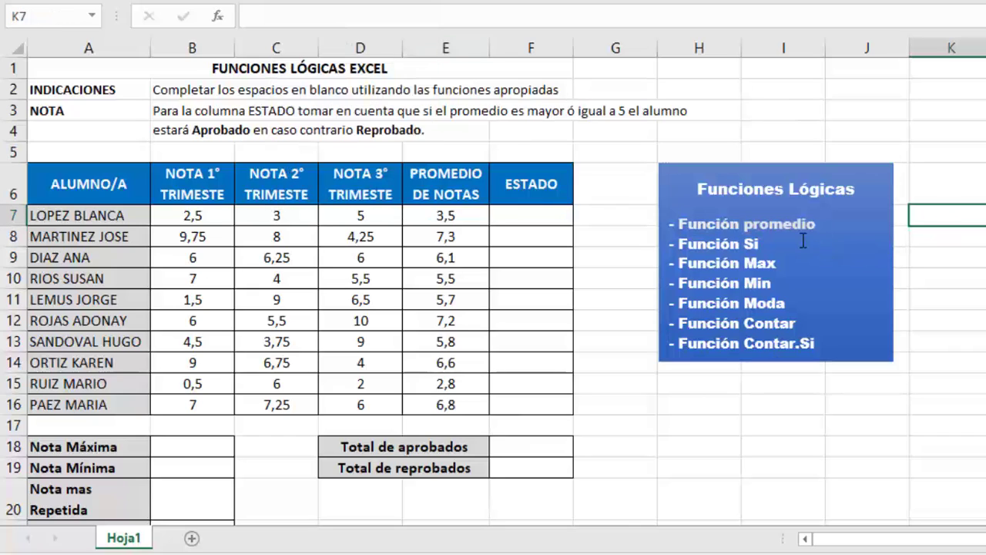
pyautogui.click(765, 243)
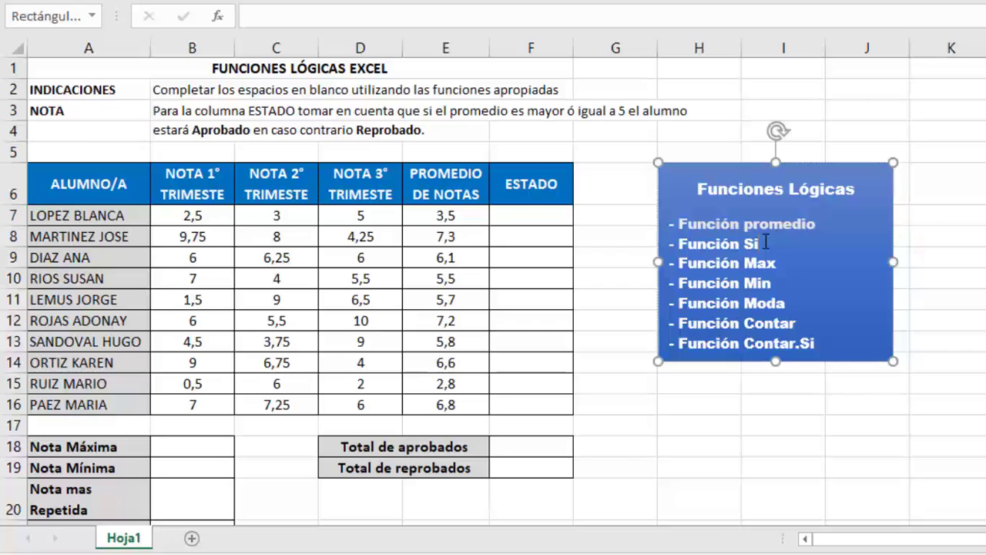
# - Highlight the two-line note on the ESTADO pass threshold, then select status cell F7
pyautogui.click(515, 211)
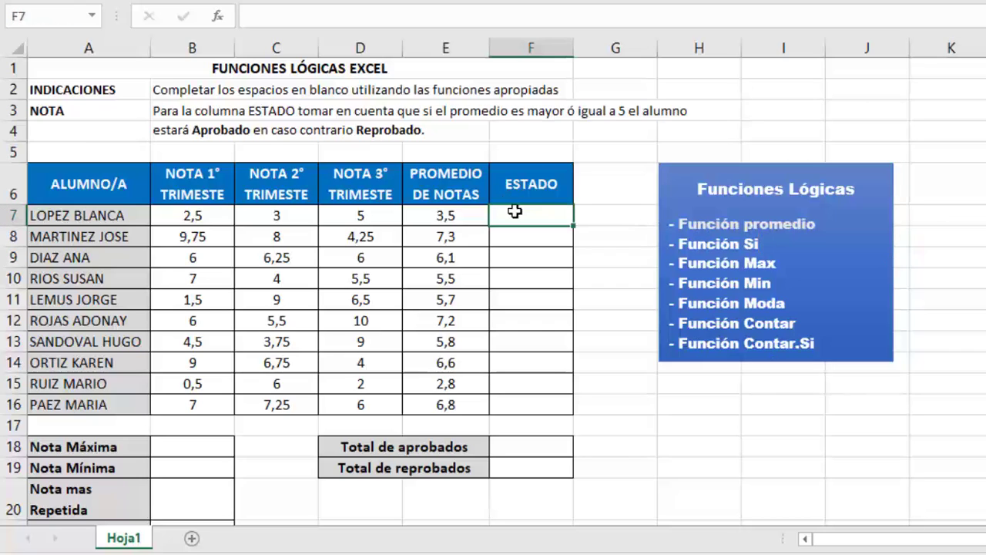
pyautogui.click(163, 112)
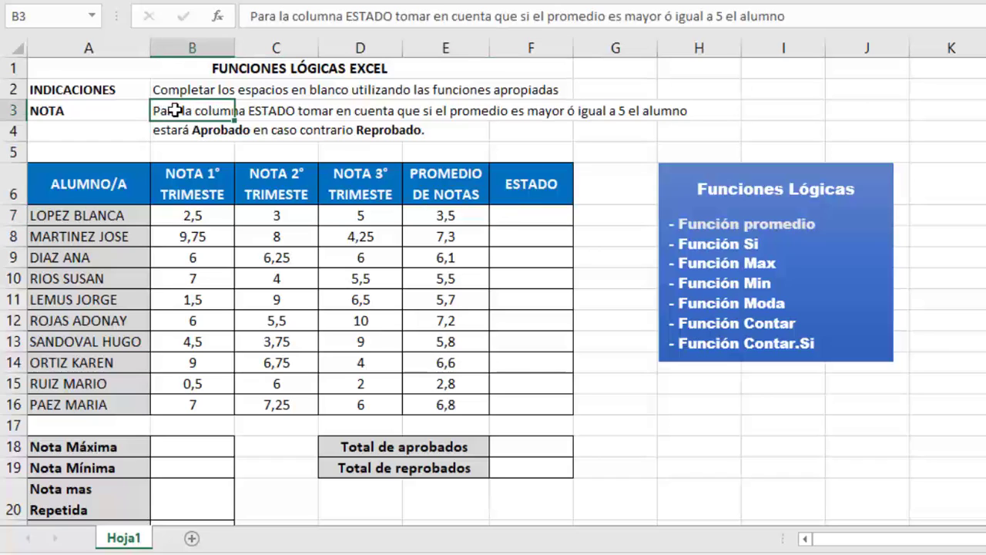
pyautogui.moveTo(217, 111); pyautogui.dragTo(579, 130)
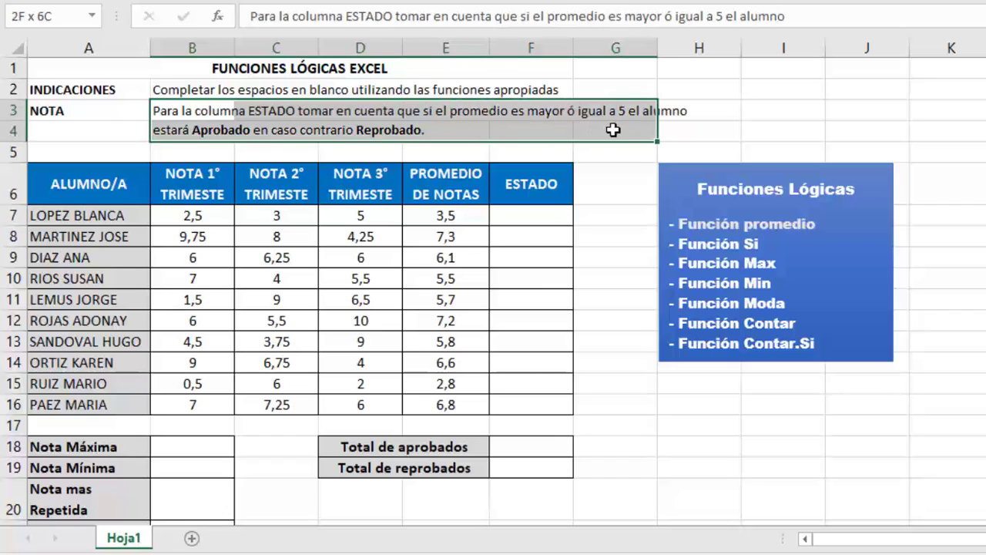
pyautogui.moveTo(580, 130)
pyautogui.mouseDown()
pyautogui.moveTo(641, 130)
pyautogui.moveTo(390, 131)
pyautogui.mouseUp()
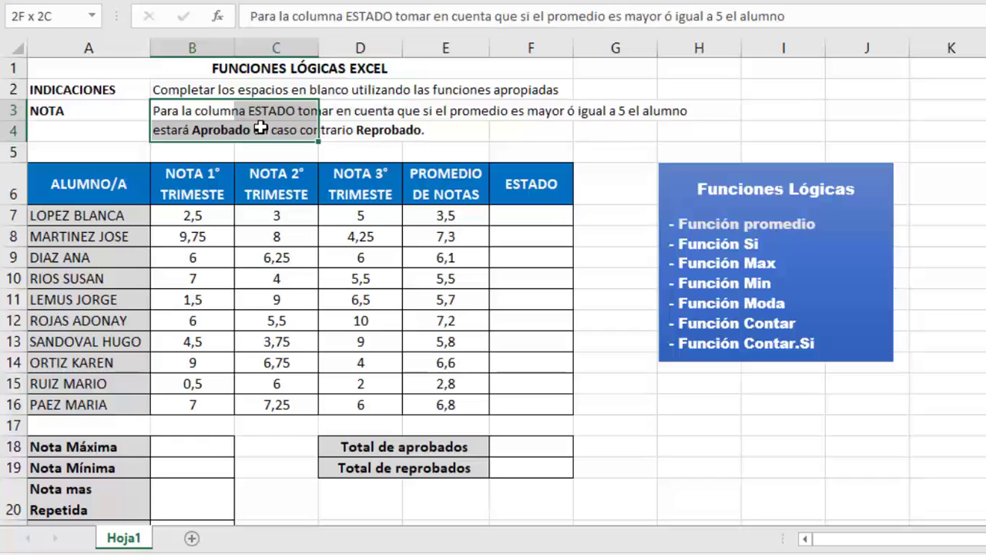
pyautogui.click(530, 218)
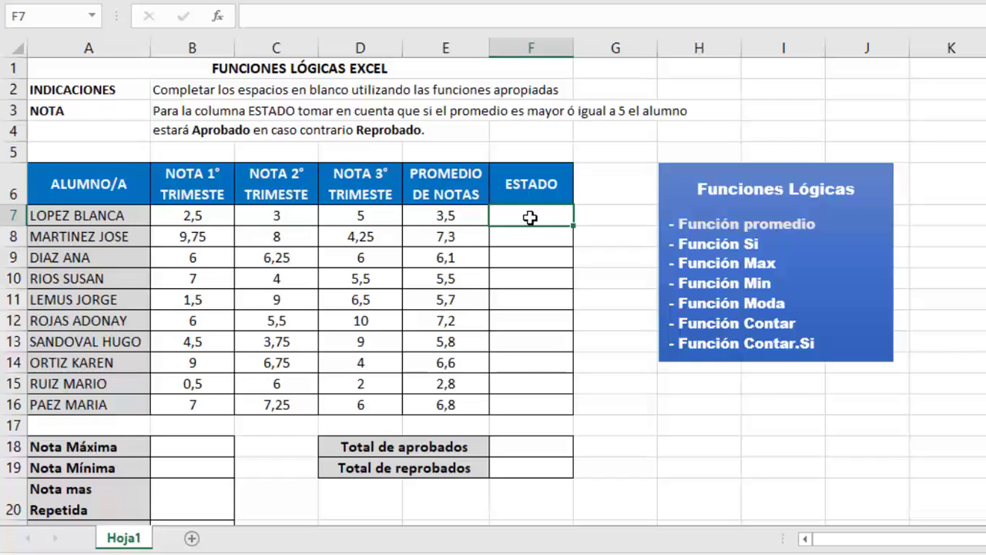
# - Enter =SI(E7>=5;"APROBADO";"REPROBADO") in F7, showing REPROBADO for the first student
pyautogui.write('=')
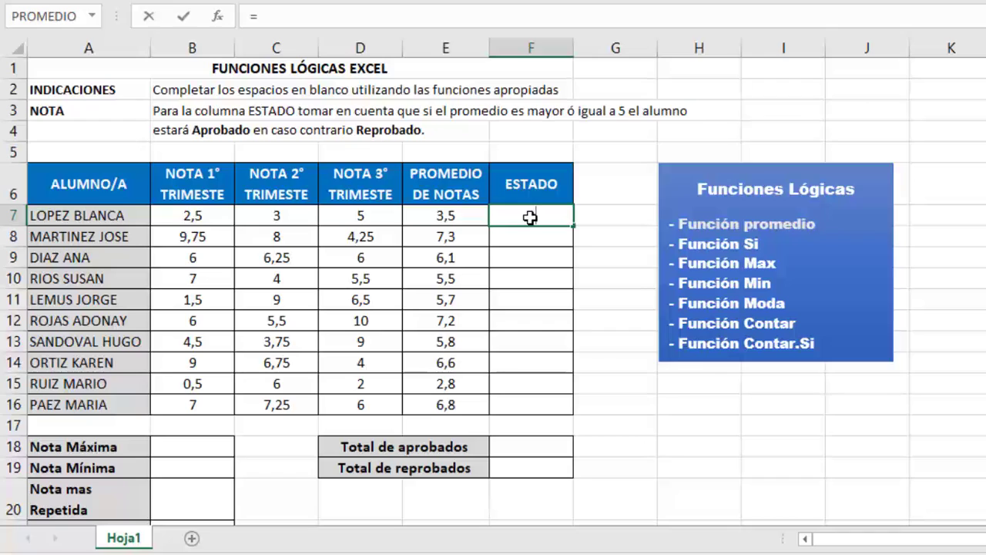
pyautogui.write('SI')
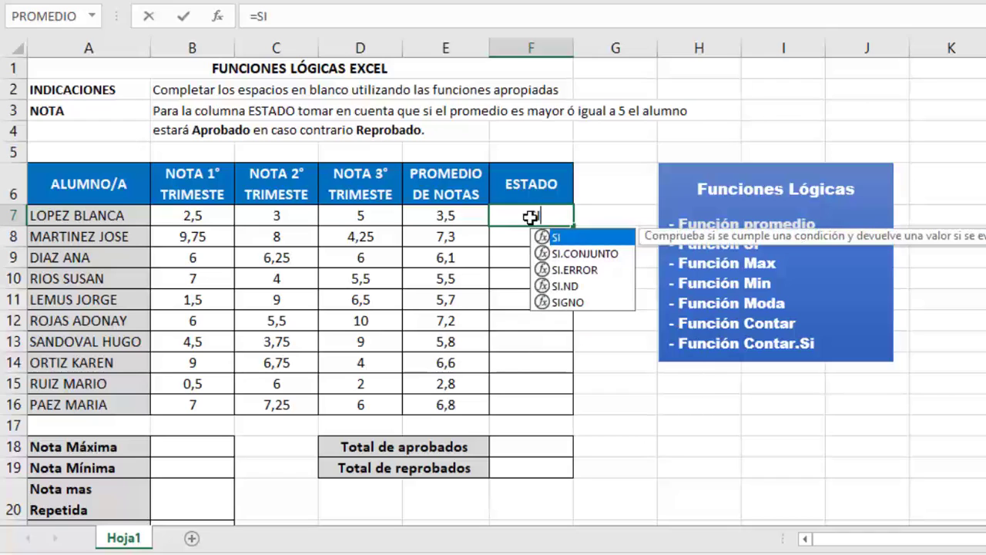
pyautogui.write('(')
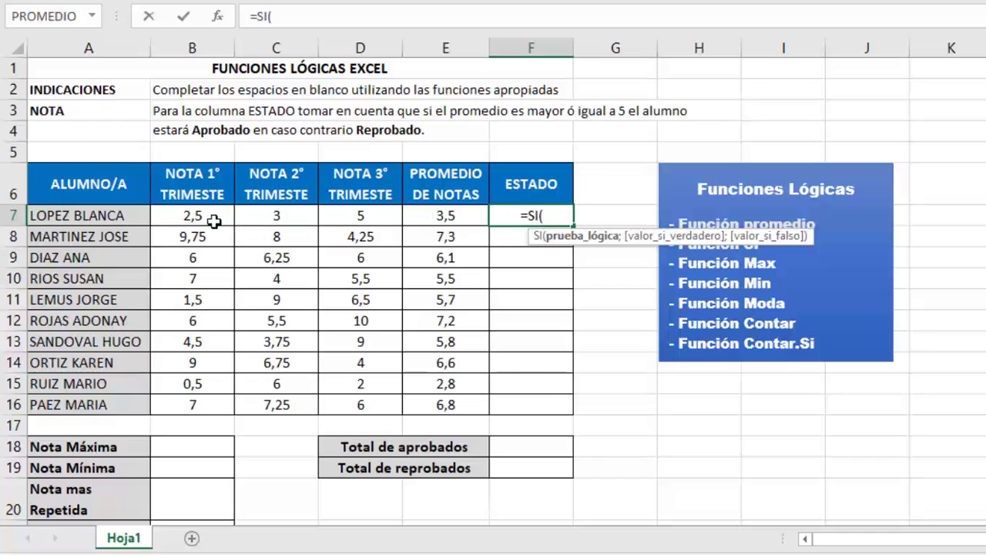
pyautogui.click(460, 214)
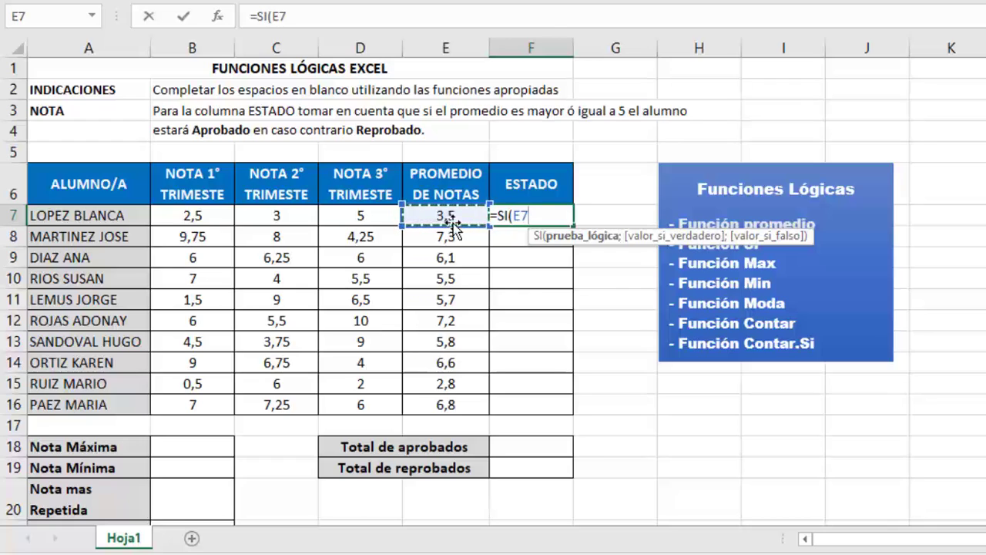
pyautogui.write('>')
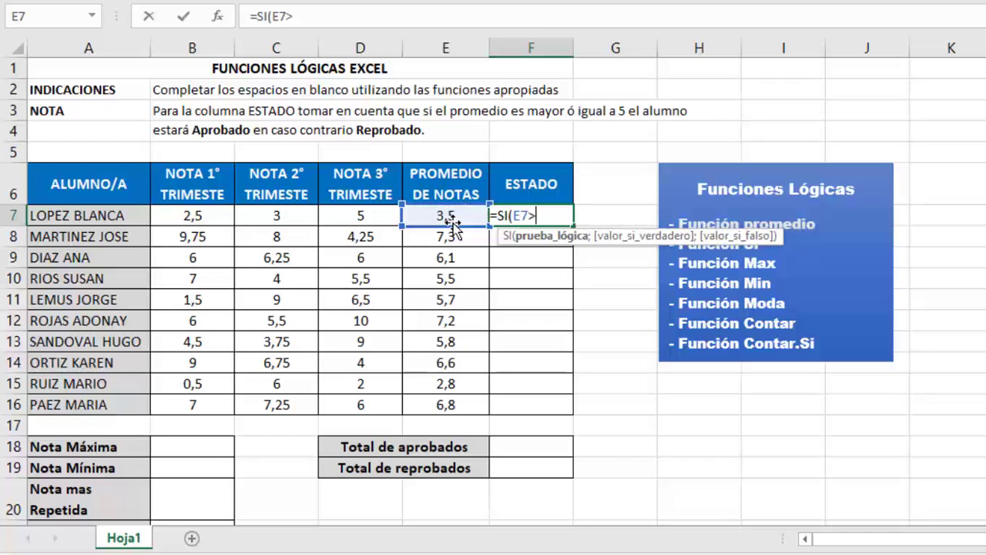
pyautogui.write('=5')
pyautogui.write(';')
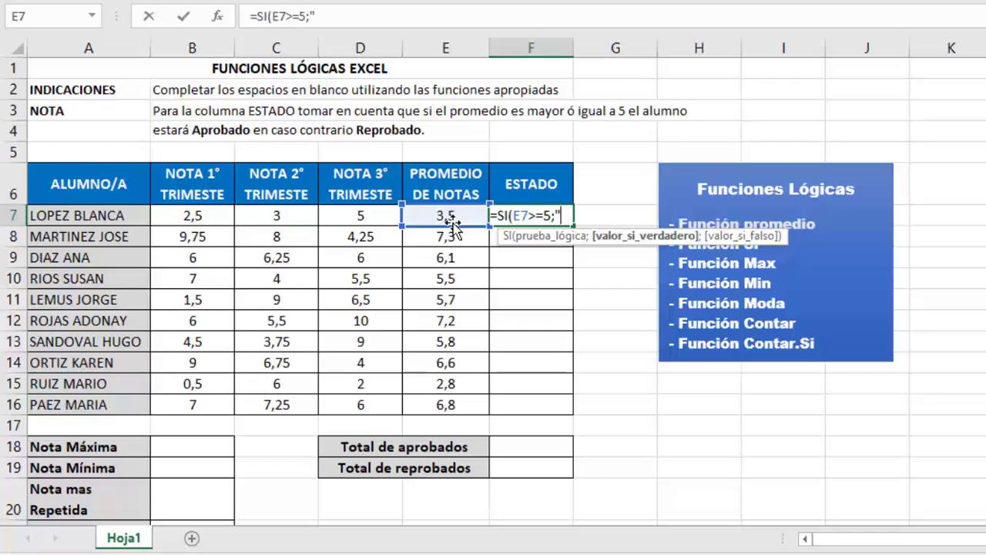
pyautogui.write('APR')
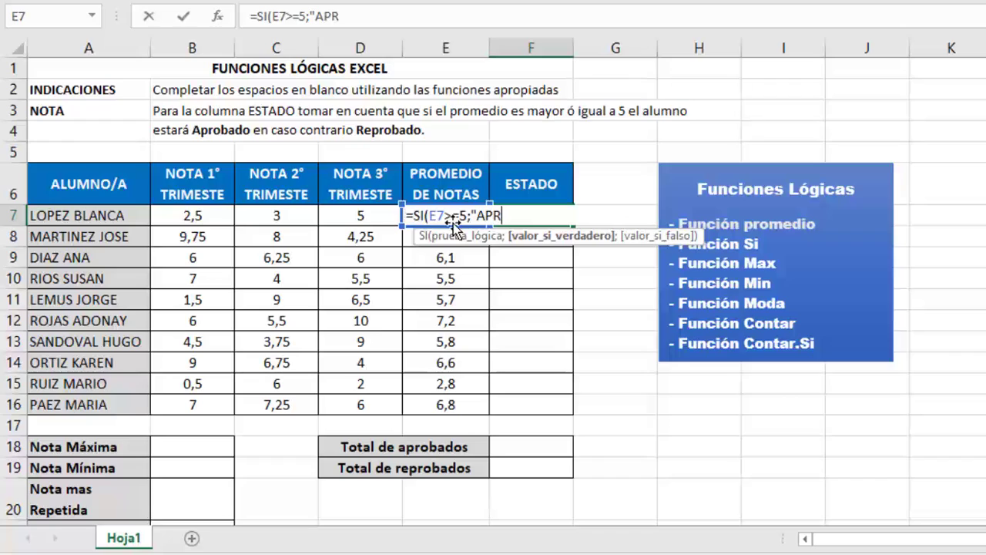
pyautogui.write('OBAD')
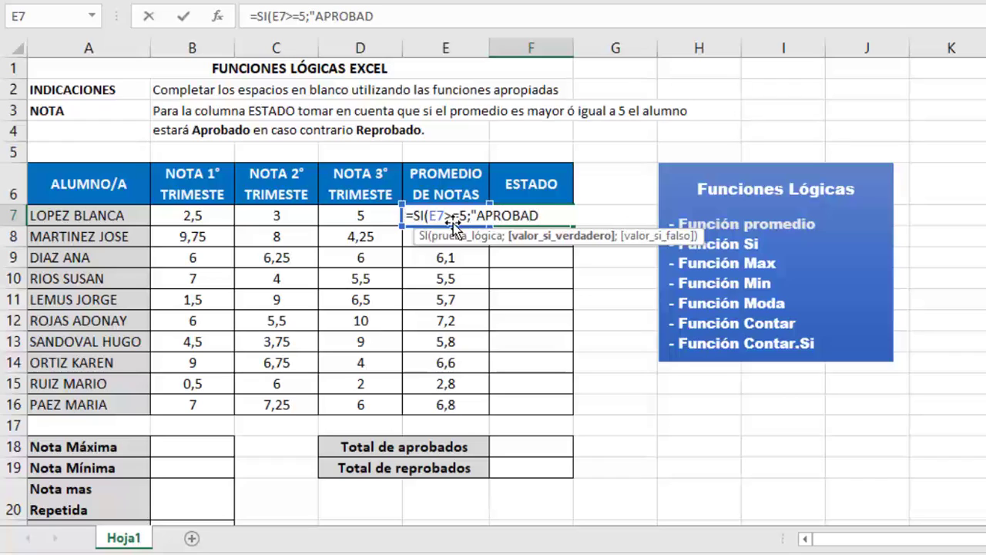
pyautogui.write('O')
pyautogui.write('";"')
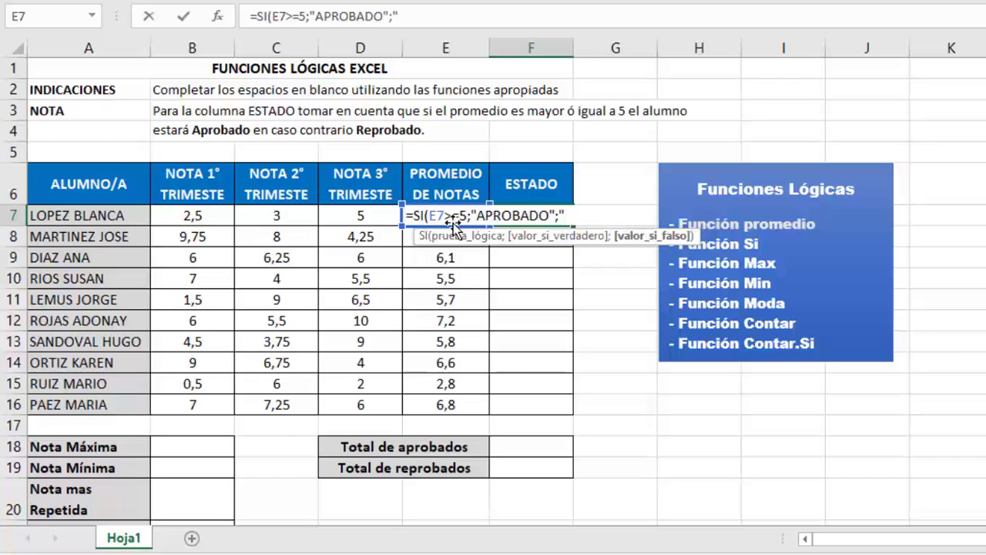
pyautogui.write('RE')
pyautogui.write('PRO')
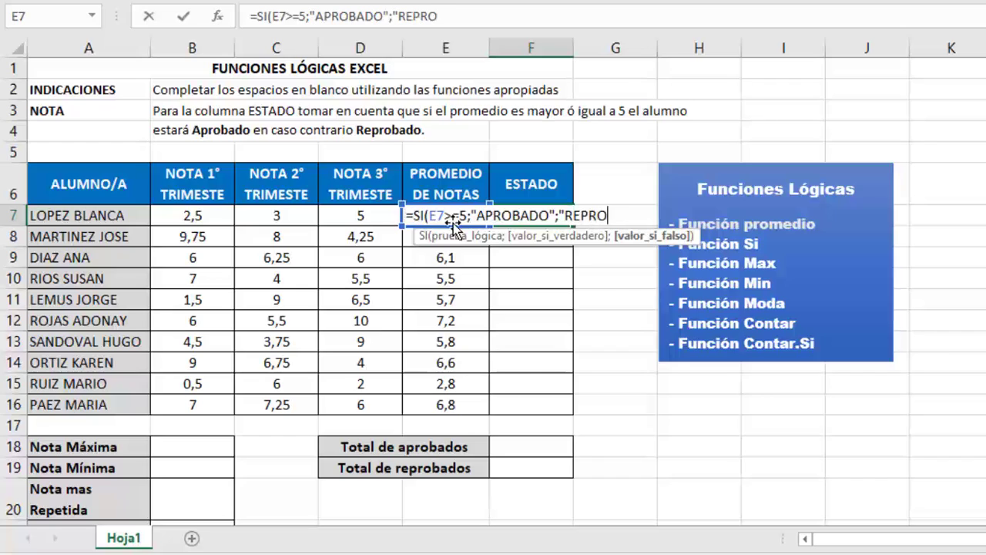
pyautogui.write('BADO')
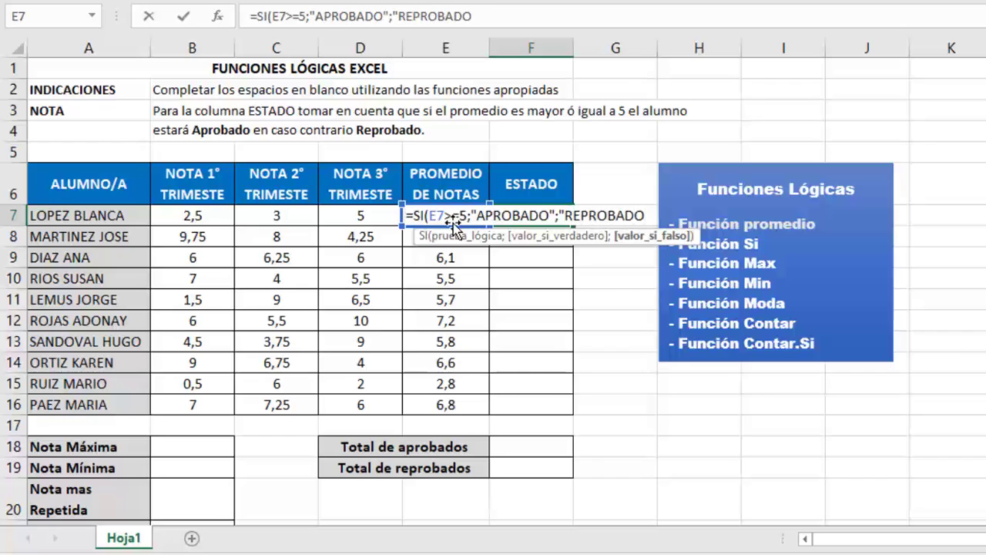
pyautogui.write('")')
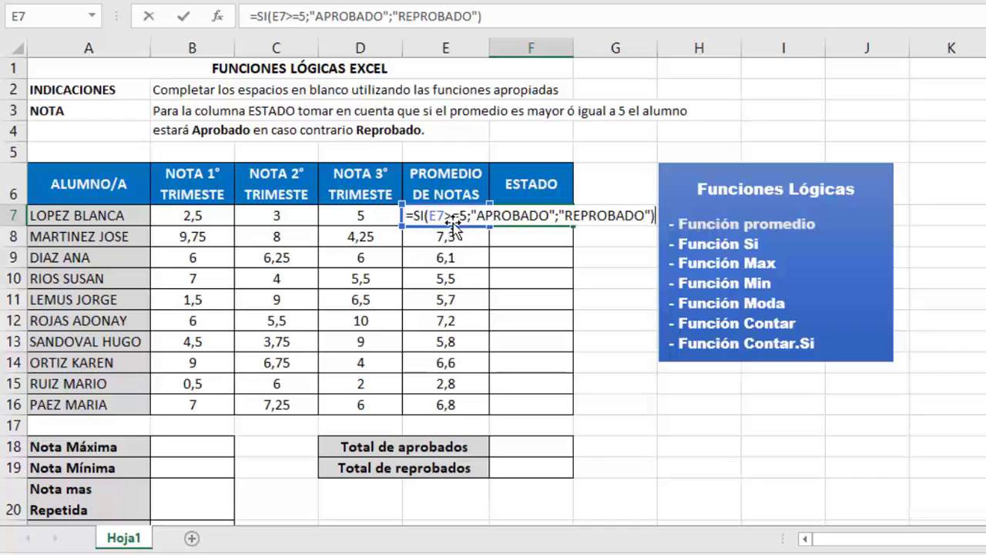
pyautogui.press('Return')
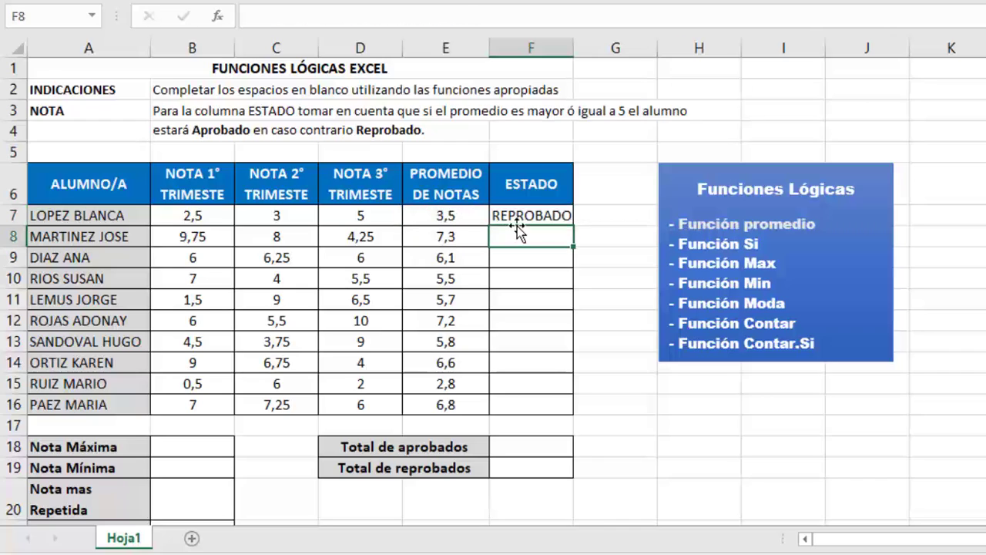
# - Copy the F7 status formula down the ESTADO column to F16
pyautogui.doubleClick(518, 213)
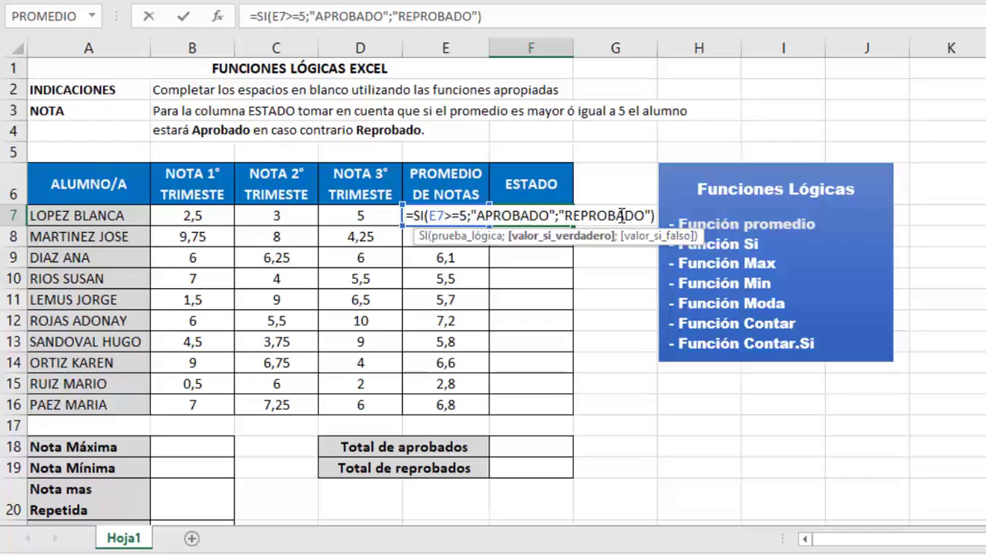
pyautogui.press('Return')
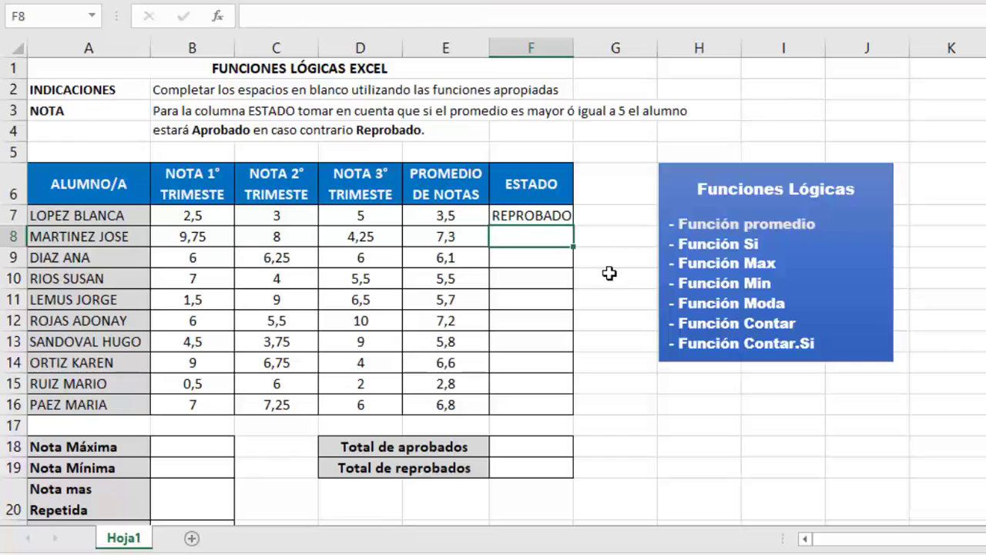
pyautogui.click(543, 213)
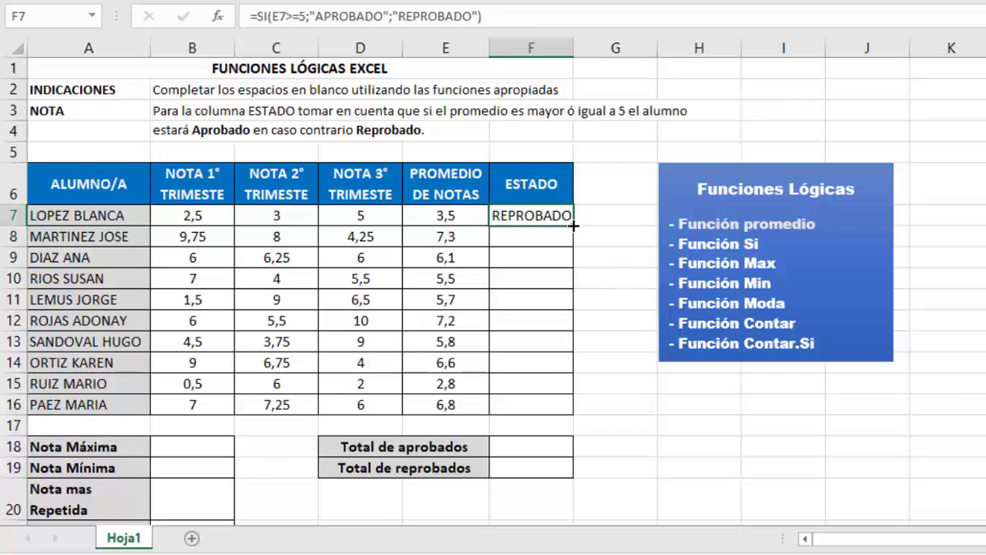
pyautogui.moveTo(573, 228); pyautogui.dragTo(560, 404)
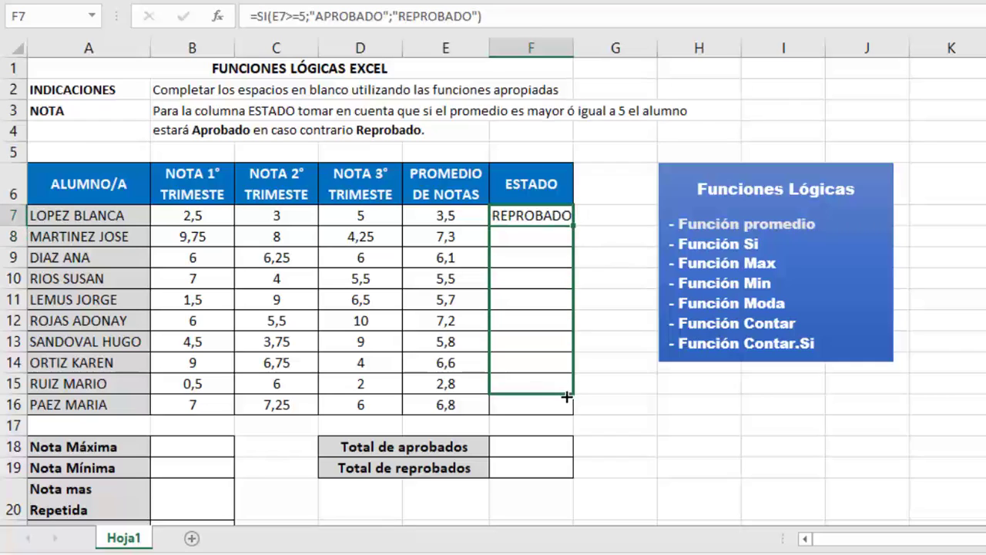
pyautogui.moveTo(560, 404); pyautogui.dragTo(568, 409)
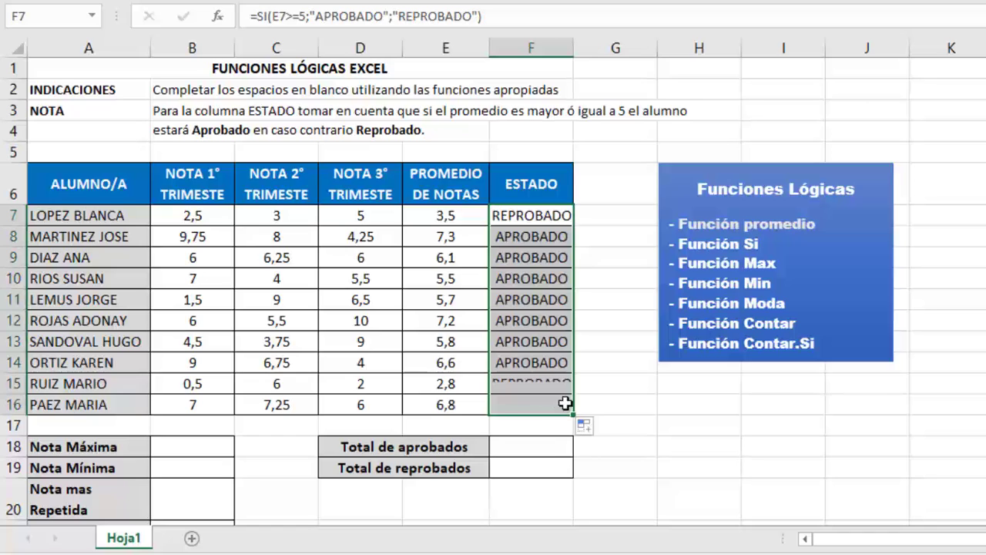
# - Check the status formulas in F7, F8 and F9
pyautogui.click(595, 301)
pyautogui.click(526, 216)
pyautogui.click(526, 234)
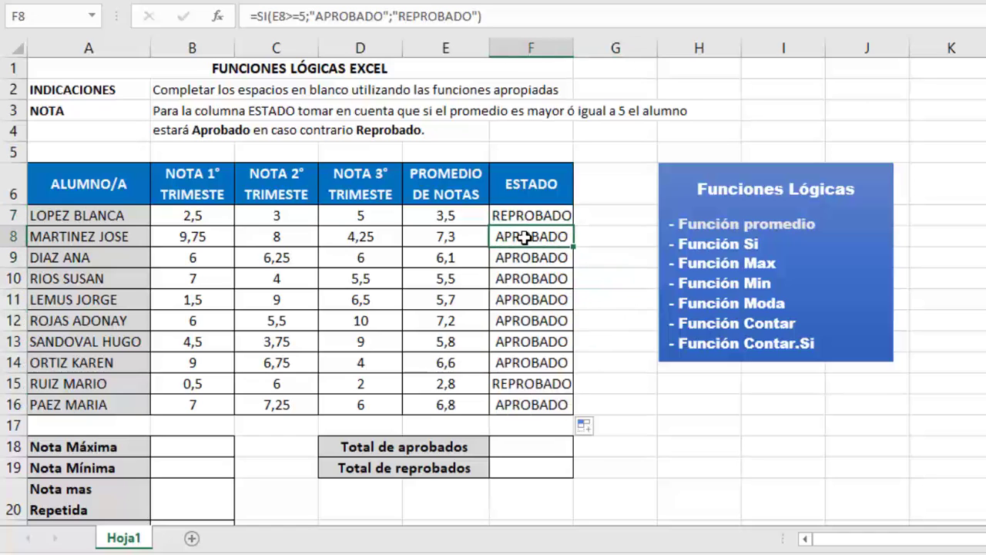
pyautogui.click(524, 255)
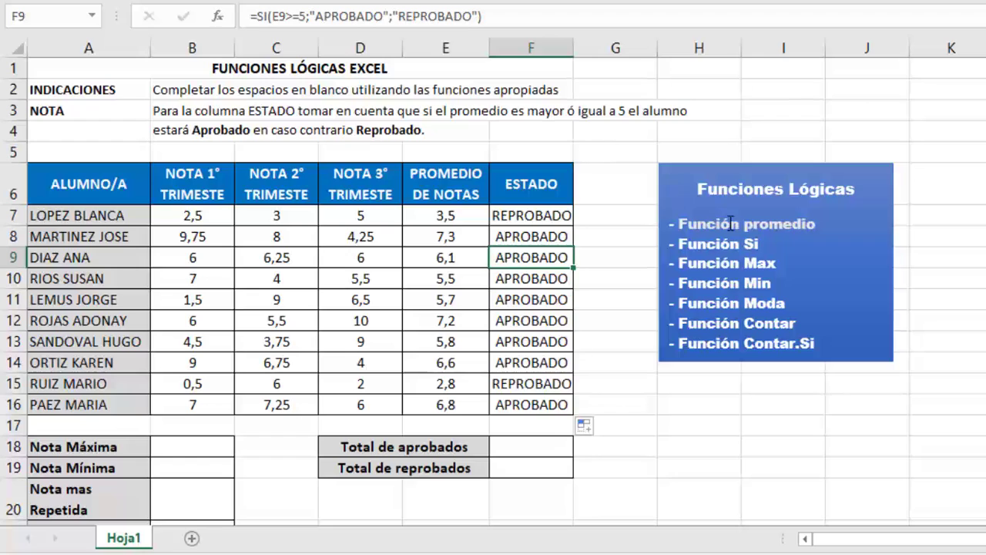
# - Recolour the Función promedio and Función Si lines grey in the Funciones Lógicas box
pyautogui.moveTo(768, 243); pyautogui.dragTo(668, 225)
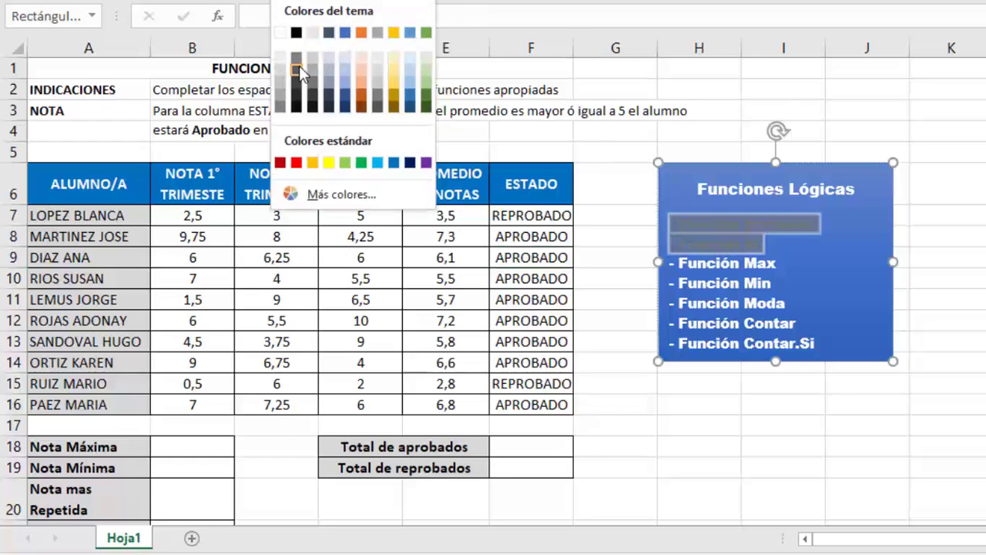
pyautogui.click(299, 66)
pyautogui.click(944, 194)
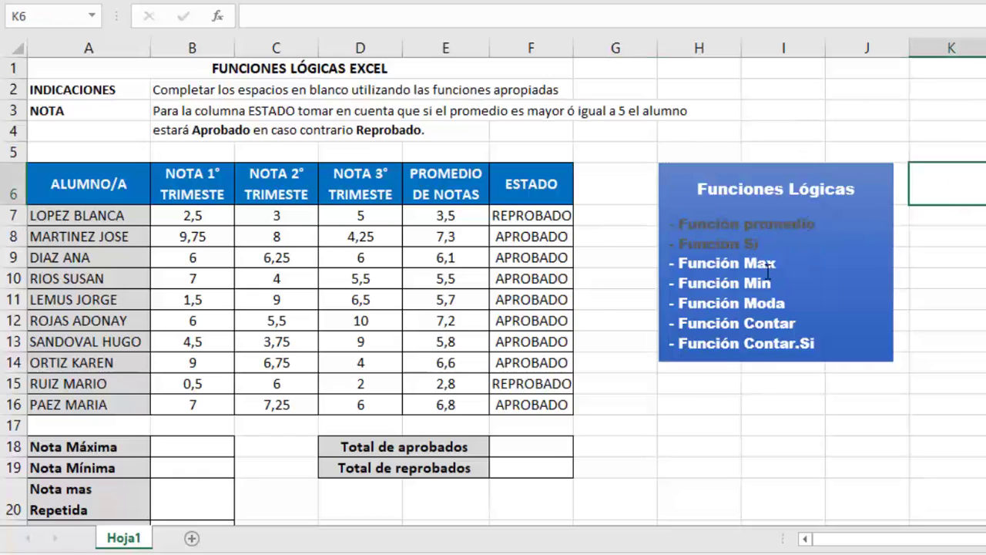
pyautogui.scroll(-1, 130, 317)
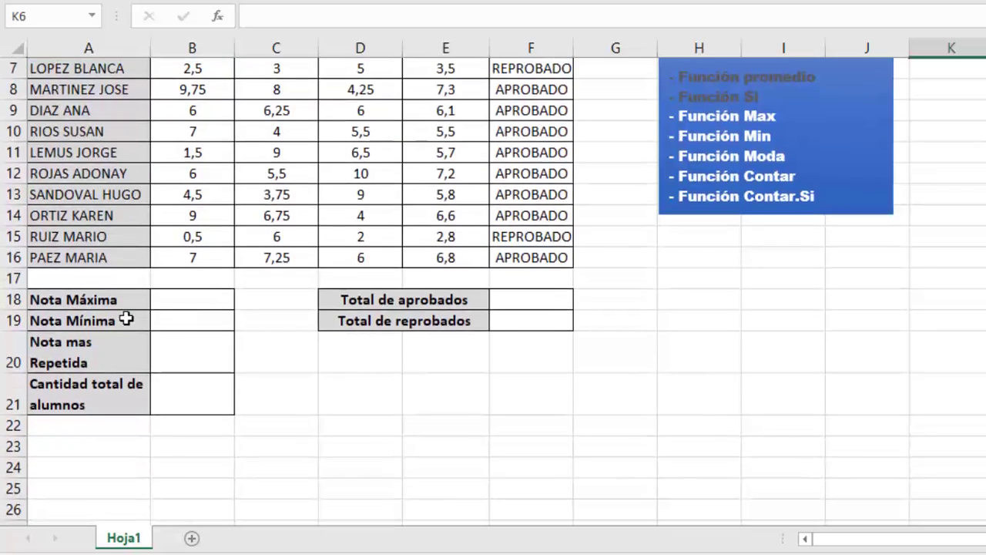
pyautogui.scroll(2, 185, 308)
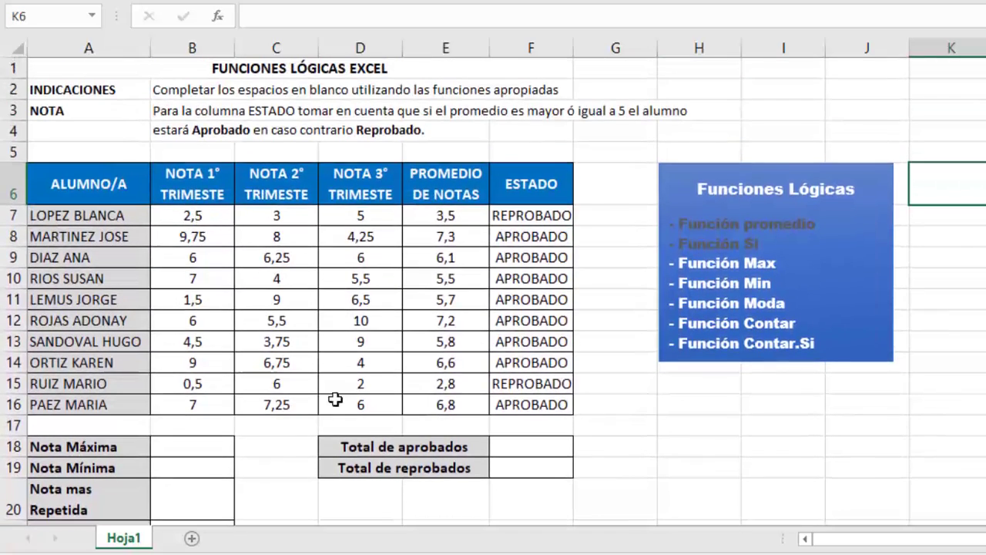
# - Enter =MAX(B7:E16) in the Nota Máxima cell B18, giving 10
pyautogui.scroll(-1, 178, 453)
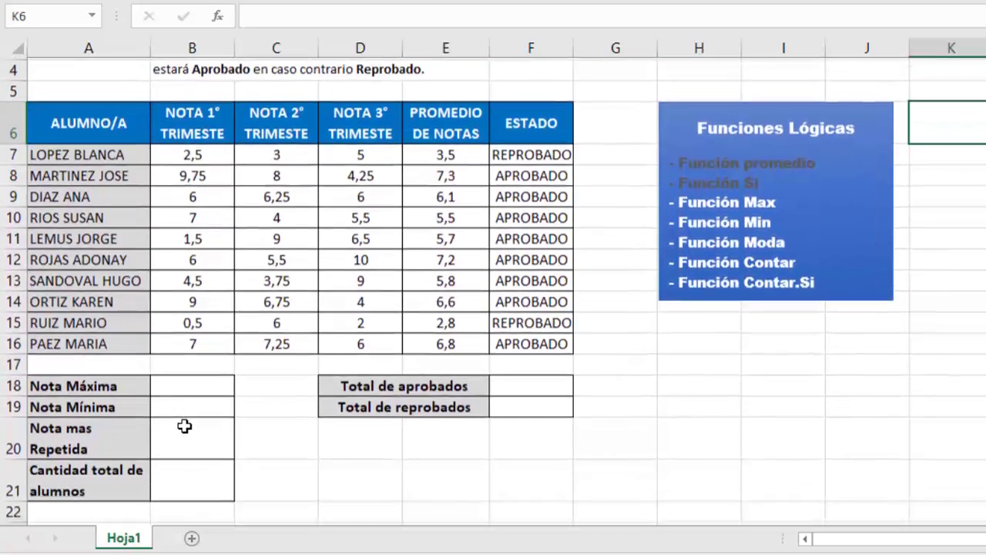
pyautogui.click(190, 379)
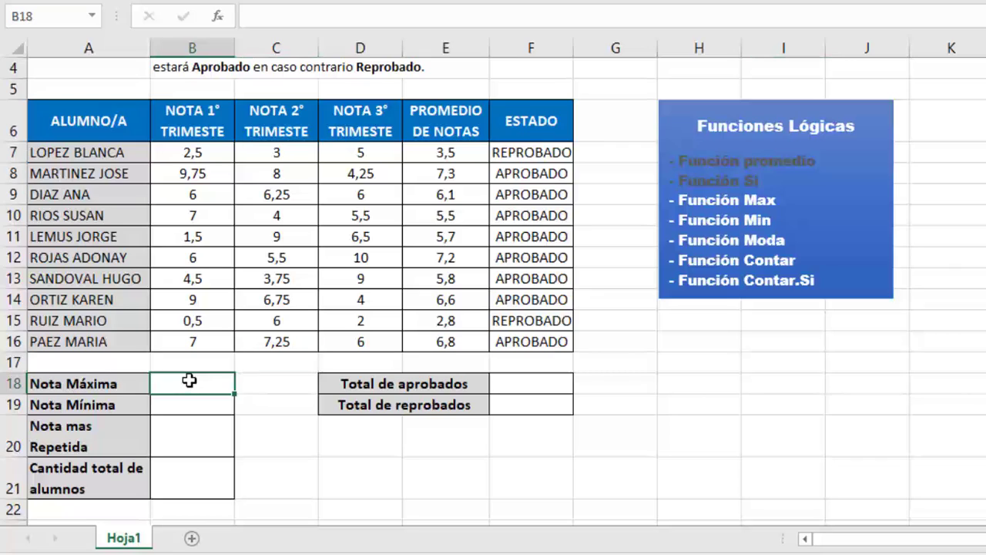
pyautogui.write('MAX')
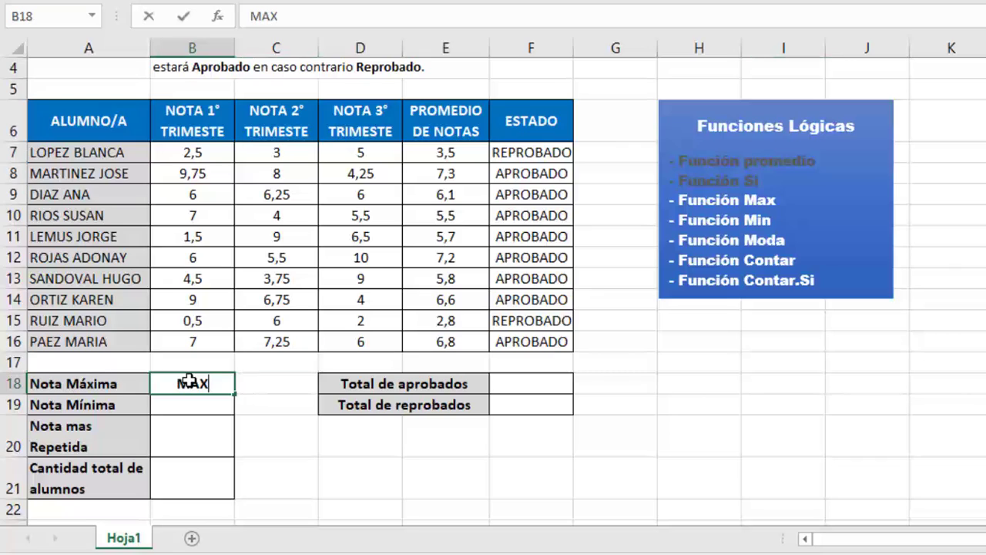
pyautogui.press('BackSpace')
pyautogui.press('BackSpace')
pyautogui.press('BackSpace')
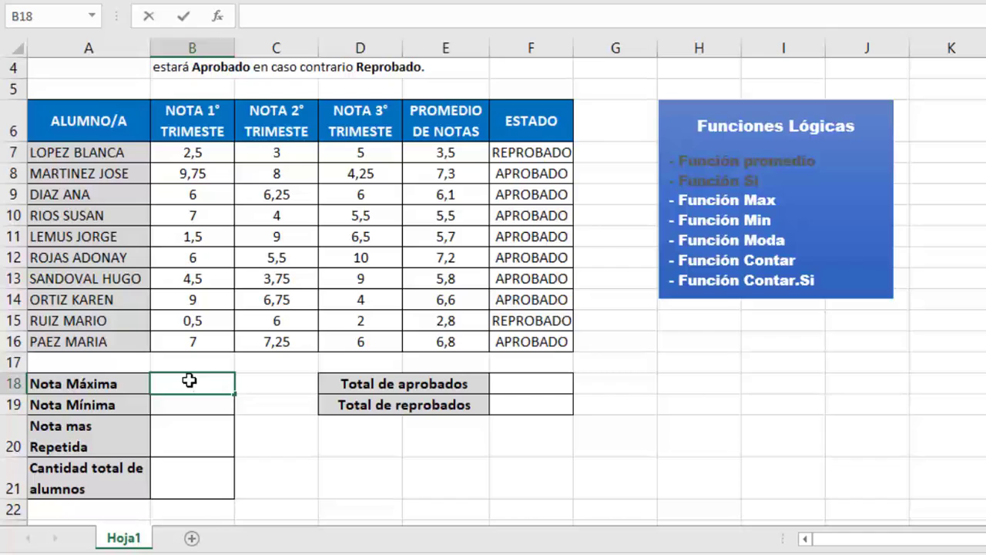
pyautogui.write('=MA')
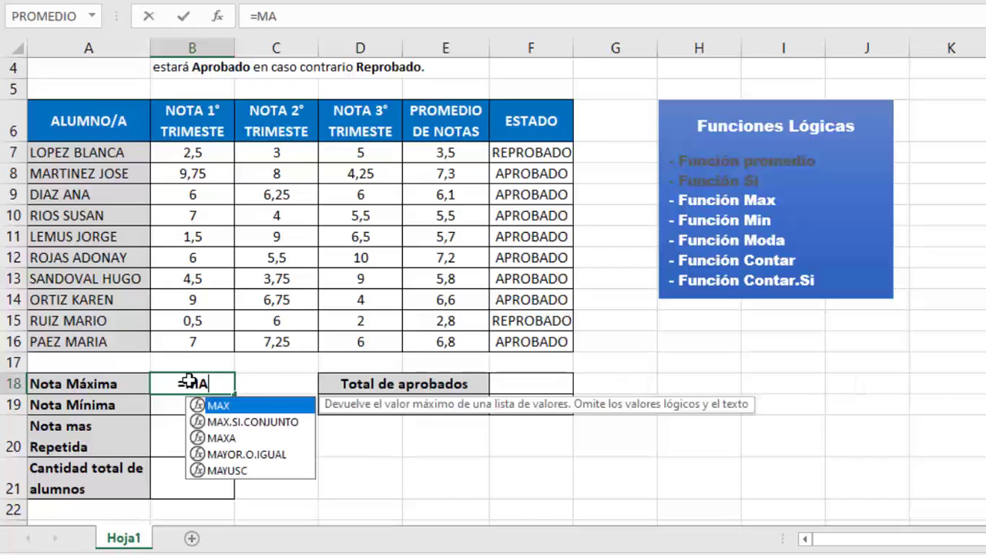
pyautogui.write('X(')
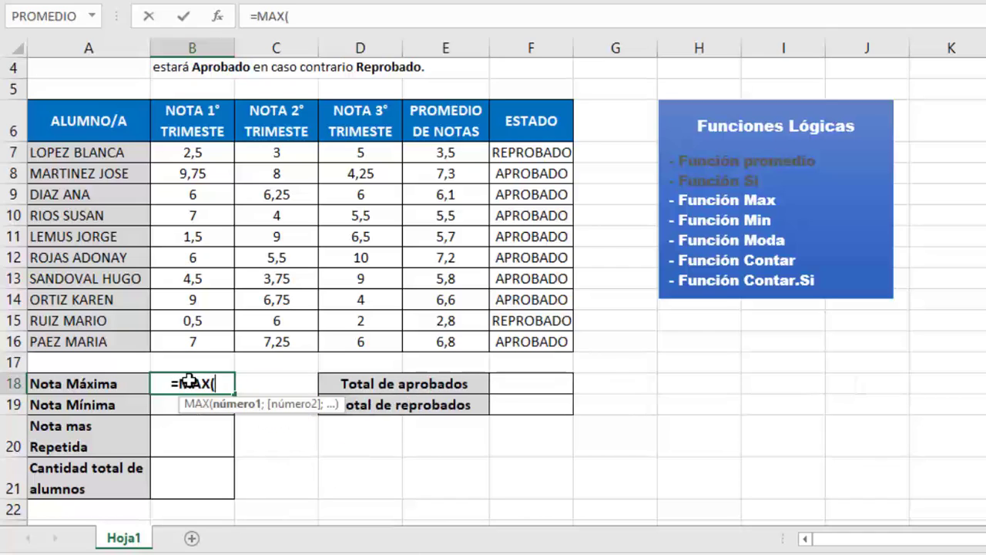
pyautogui.click(179, 153)
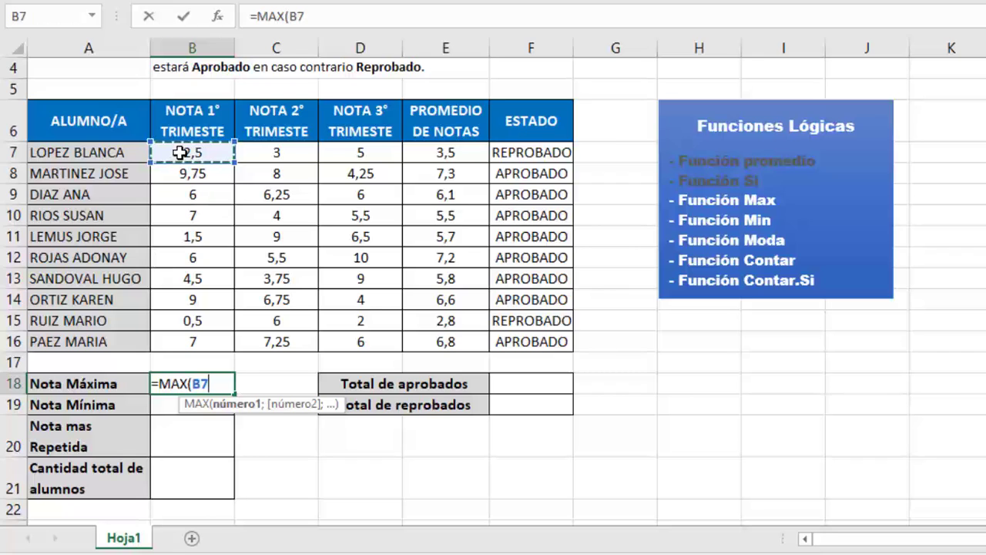
pyautogui.moveTo(239, 163); pyautogui.dragTo(476, 352)
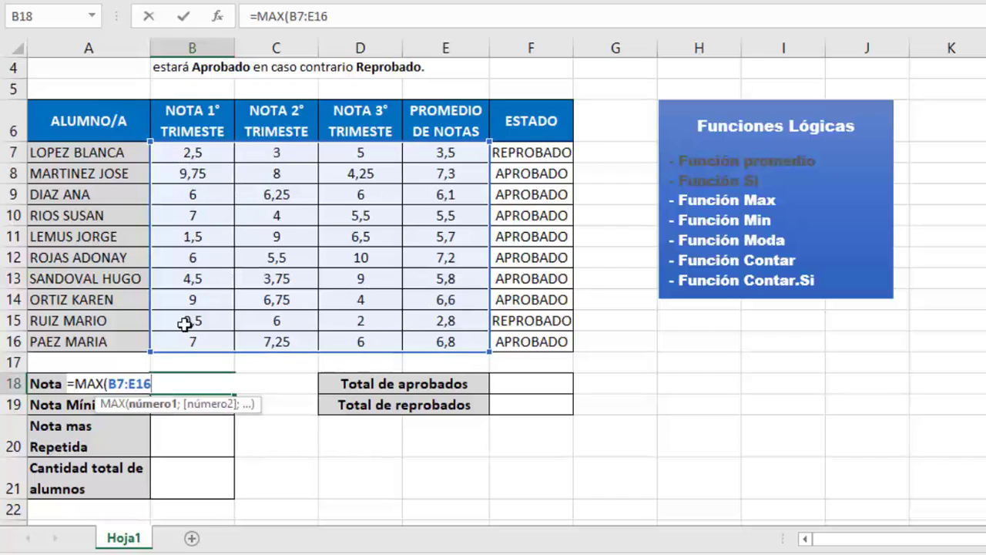
pyautogui.press('Return')
# - Verify the B18 formula range and locate the top grade of 10 in D12
pyautogui.doubleClick(207, 381)
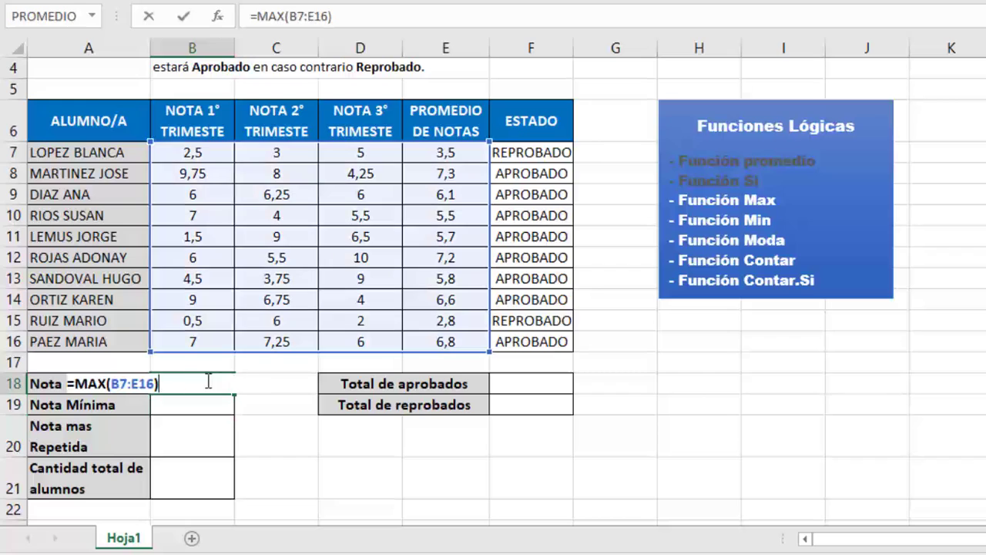
pyautogui.press('Escape')
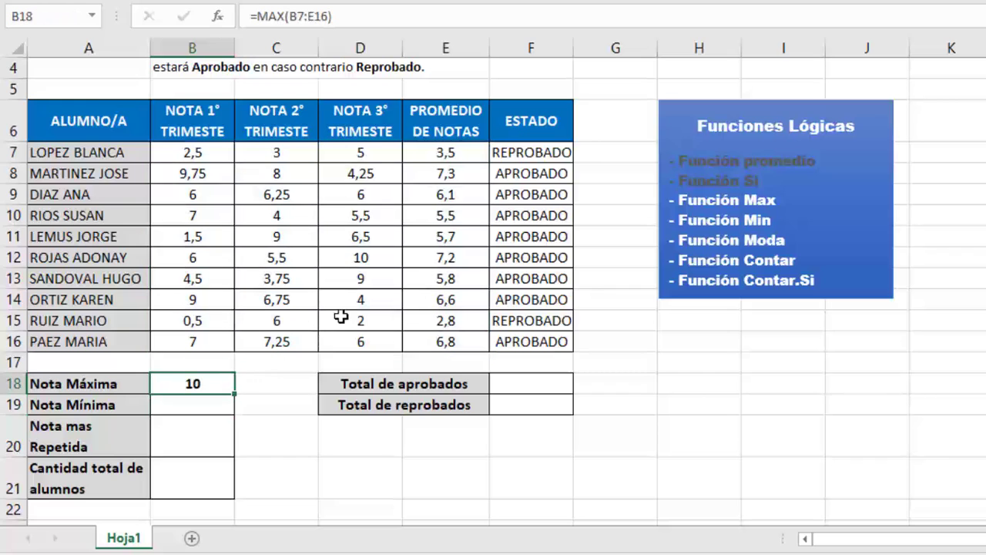
pyautogui.click(377, 257)
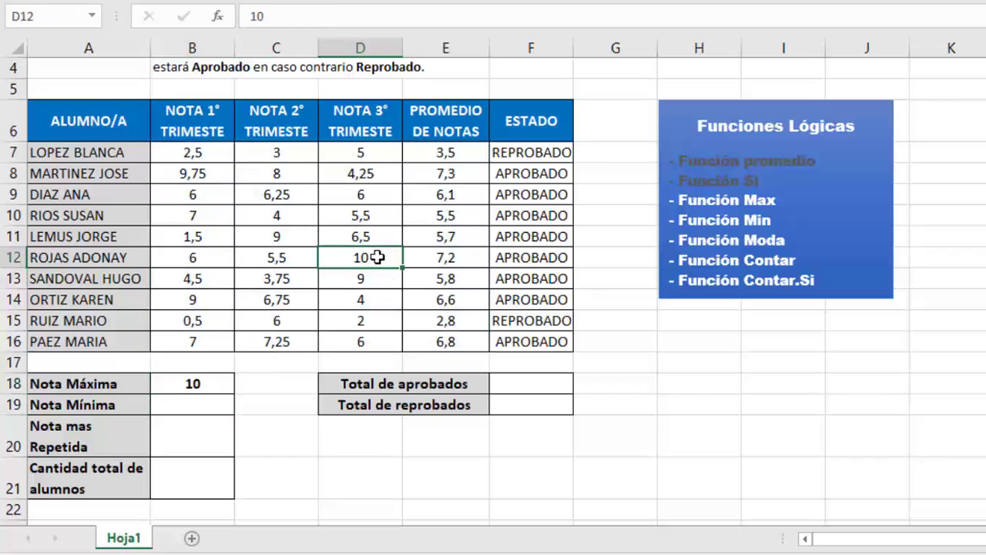
pyautogui.click(187, 410)
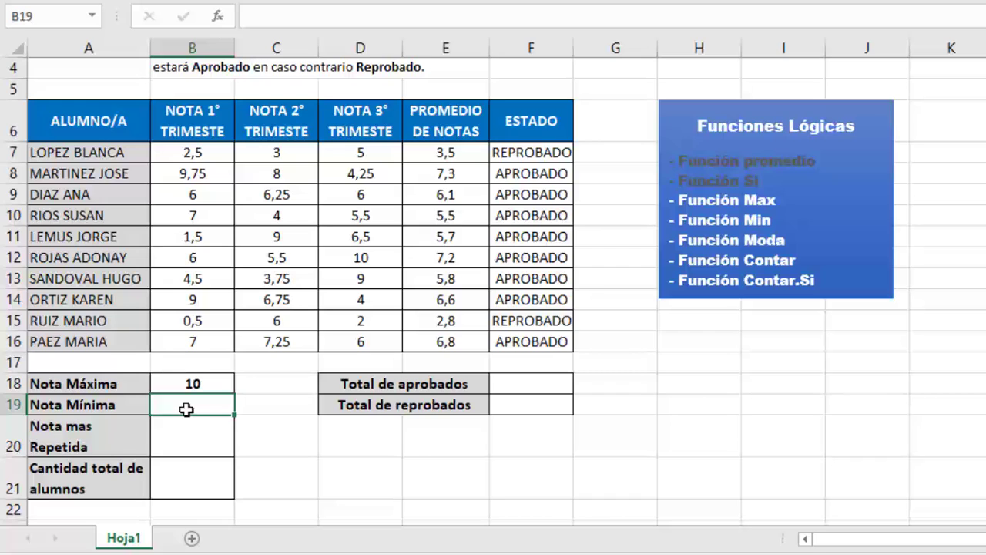
# - Enter =MIN(B7:E16) in the Nota Mínima cell B19, giving 0,5
pyautogui.write('=MIN')
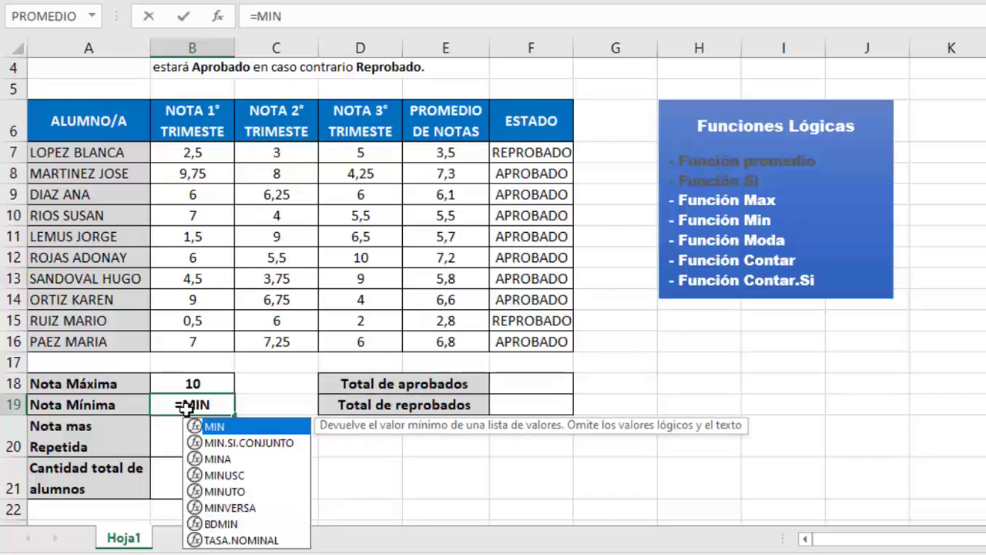
pyautogui.write('(')
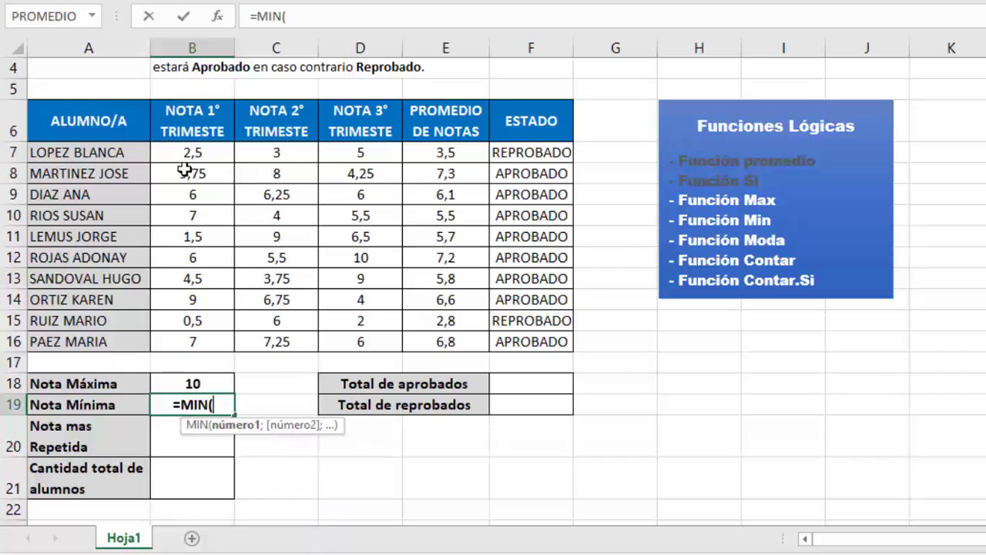
pyautogui.click(184, 153)
pyautogui.moveTo(234, 159); pyautogui.dragTo(477, 348)
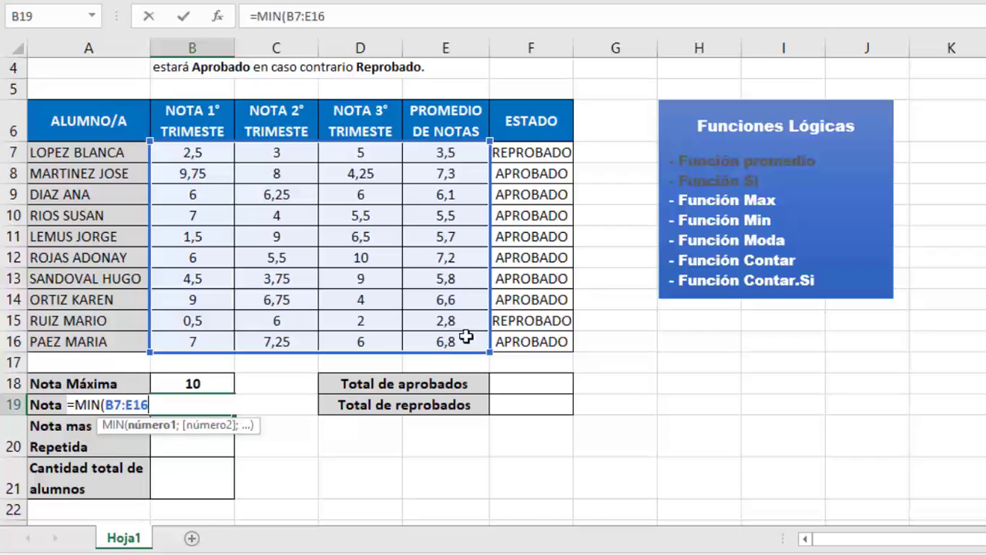
pyautogui.write(')')
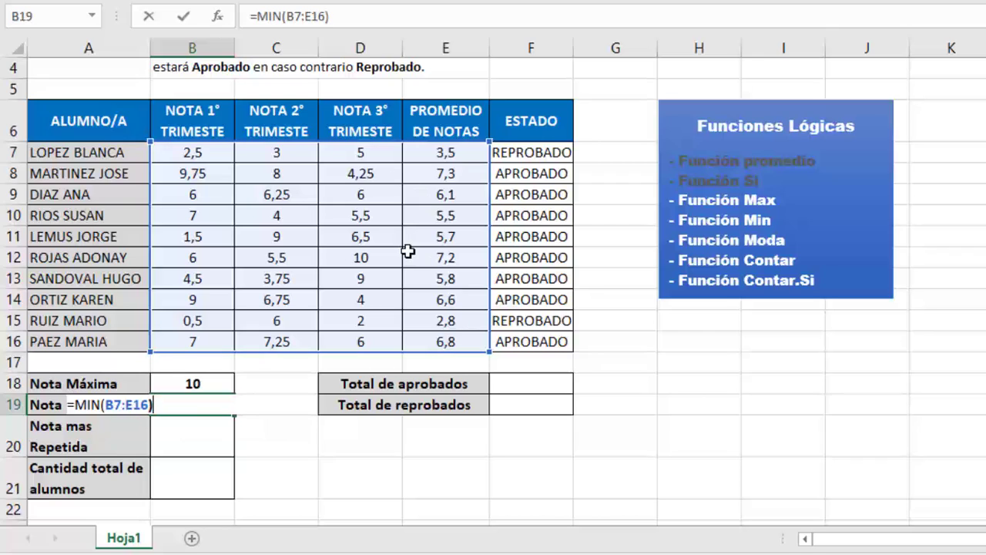
pyautogui.press('Return')
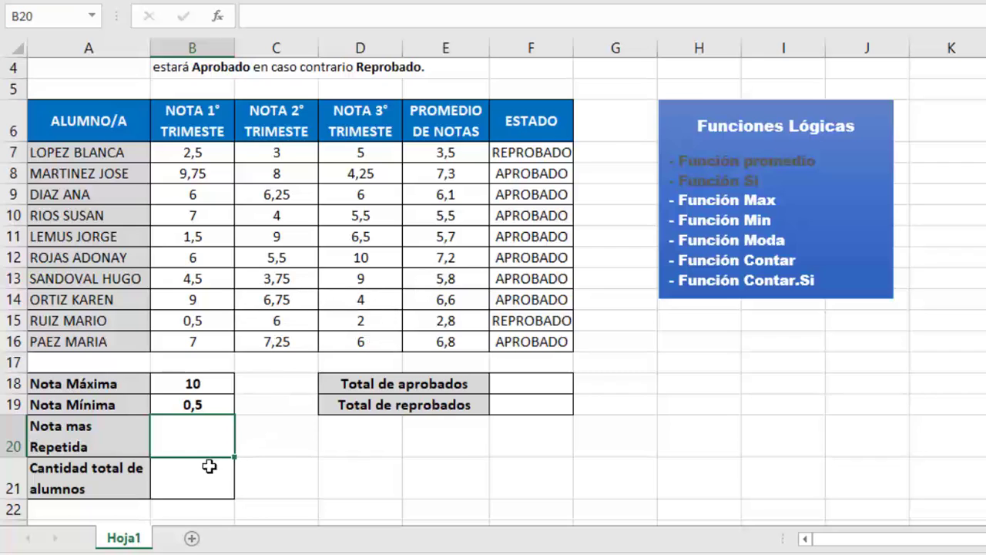
# - Enter =MODA(B7:E16) in the Nota mas Repetida cell B20, giving 6
pyautogui.click(178, 475)
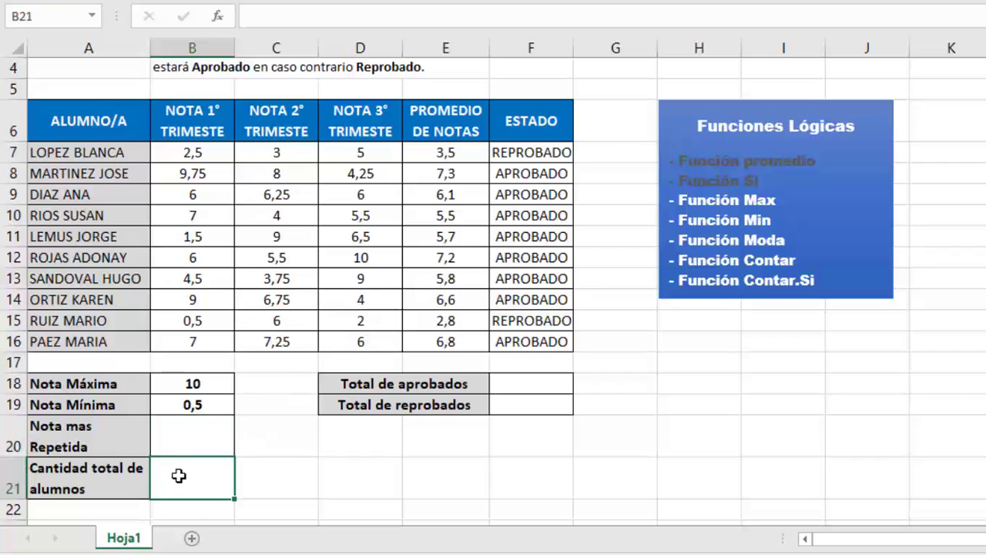
pyautogui.click(195, 434)
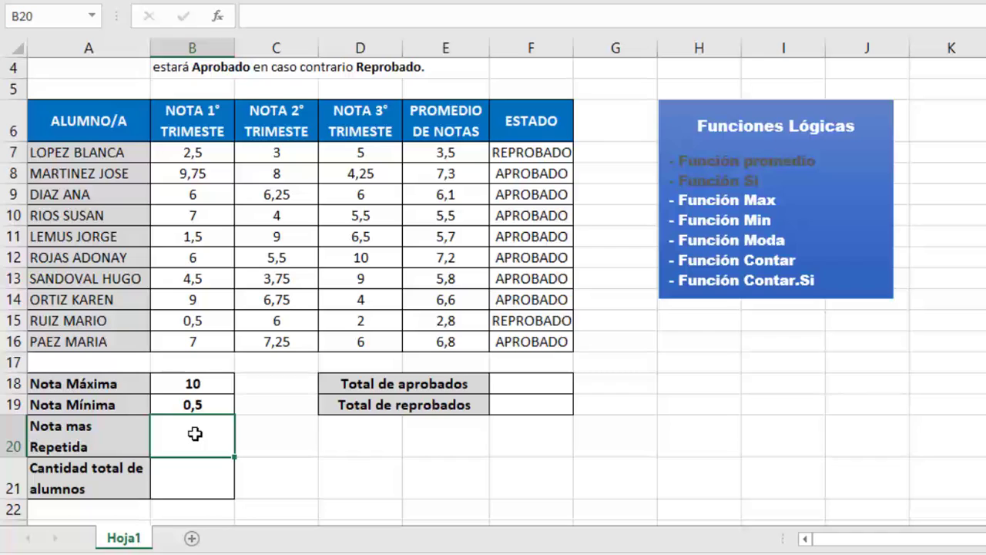
pyautogui.write('=')
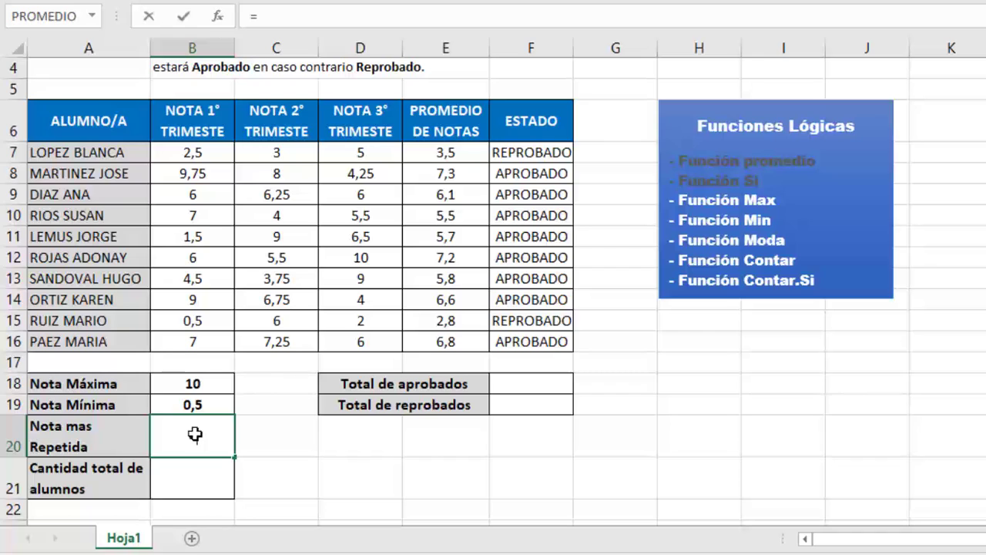
pyautogui.write('MO')
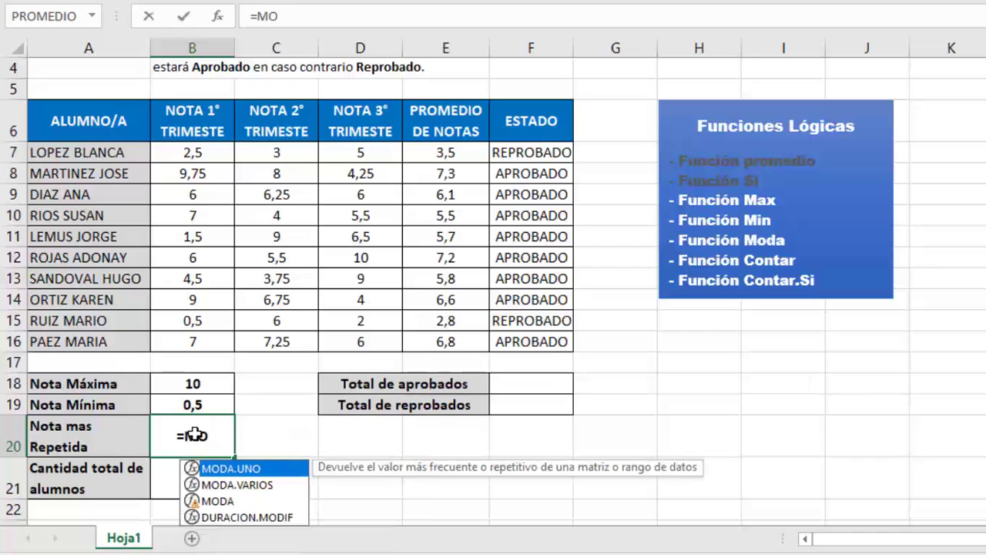
pyautogui.write('DA(')
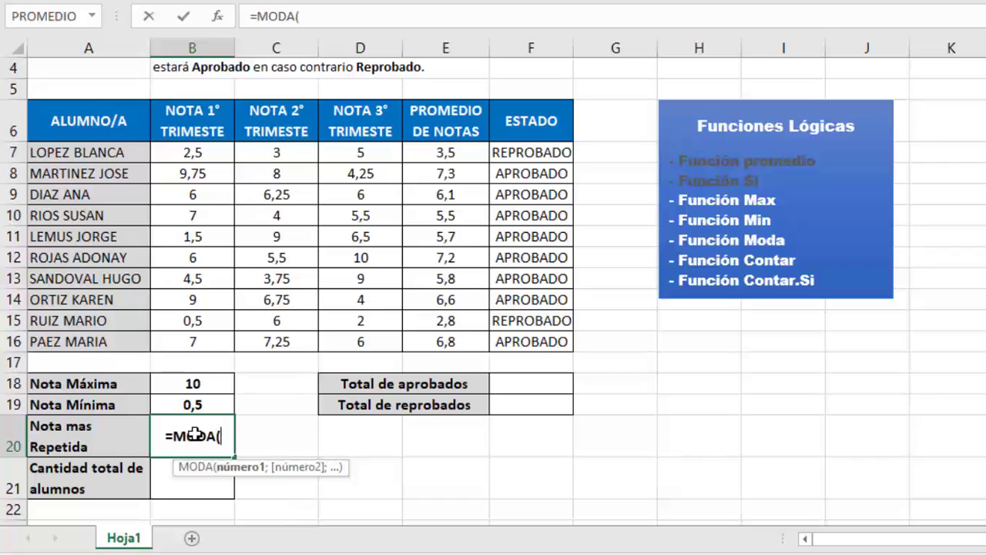
pyautogui.click(187, 153)
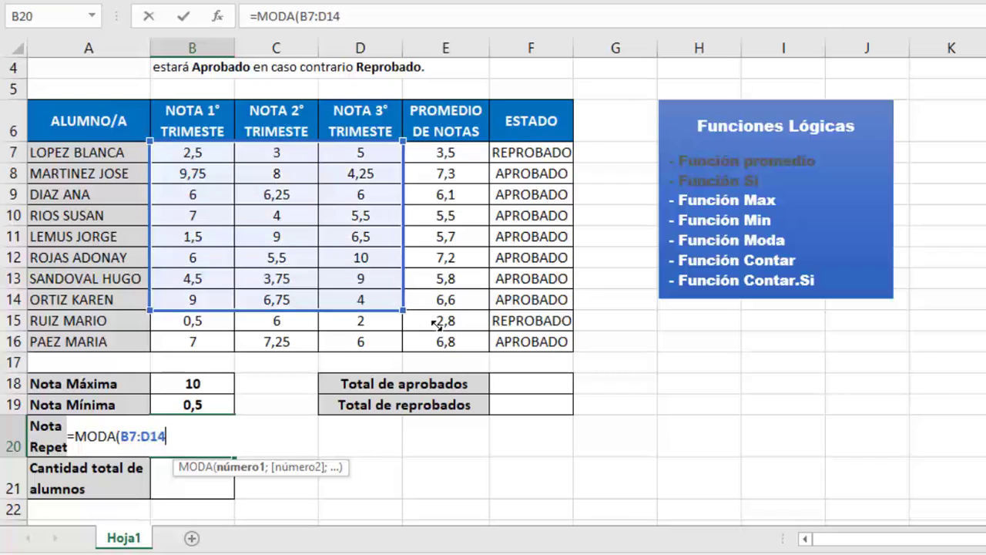
pyautogui.moveTo(235, 162); pyautogui.dragTo(474, 348)
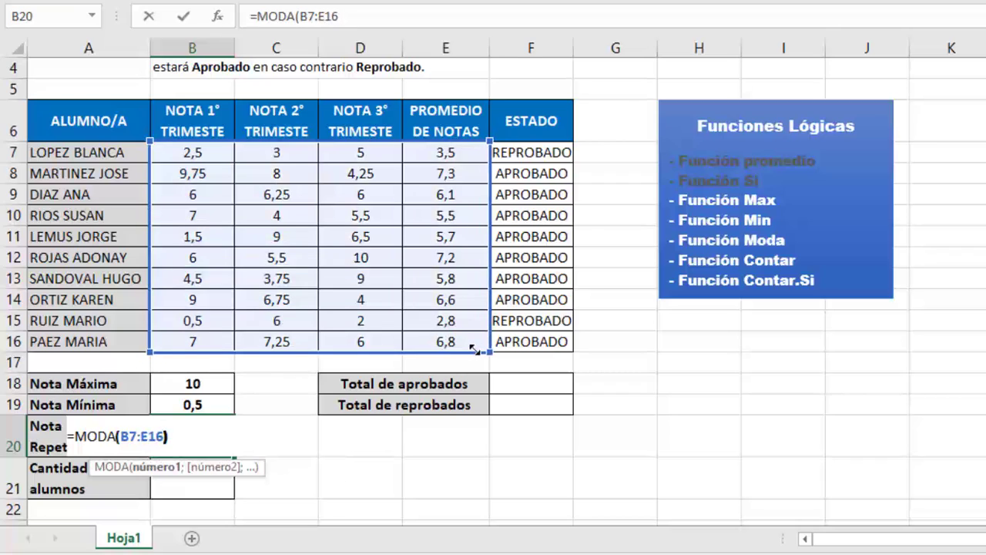
pyautogui.press('Return')
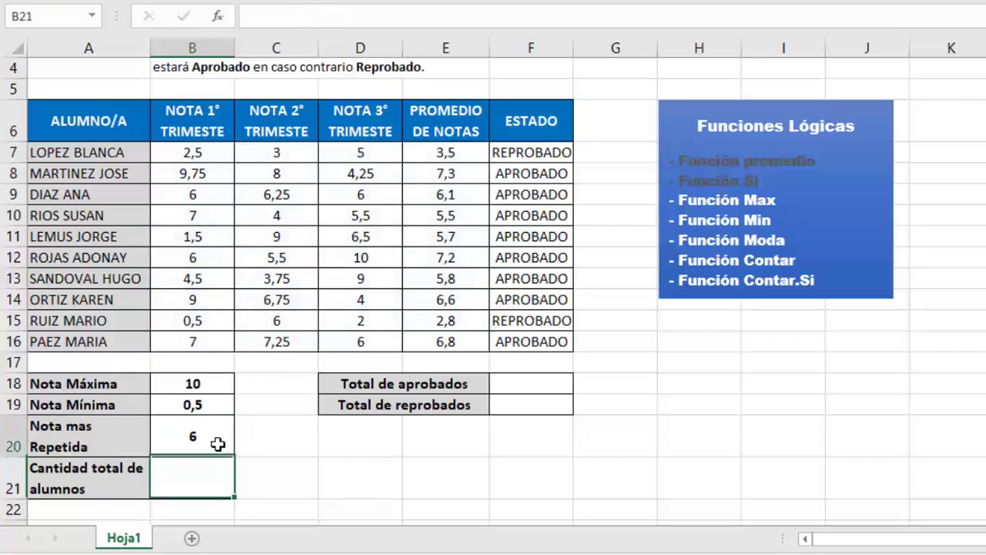
# - Verify the mode by finding grades of 6 in C15, B12 and D9
pyautogui.click(218, 444)
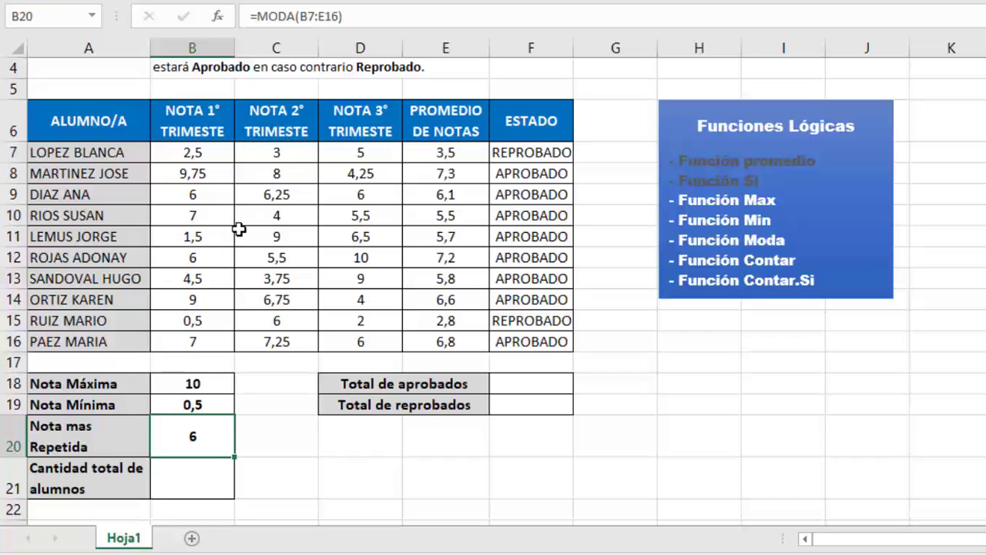
pyautogui.click(280, 323)
pyautogui.click(210, 253)
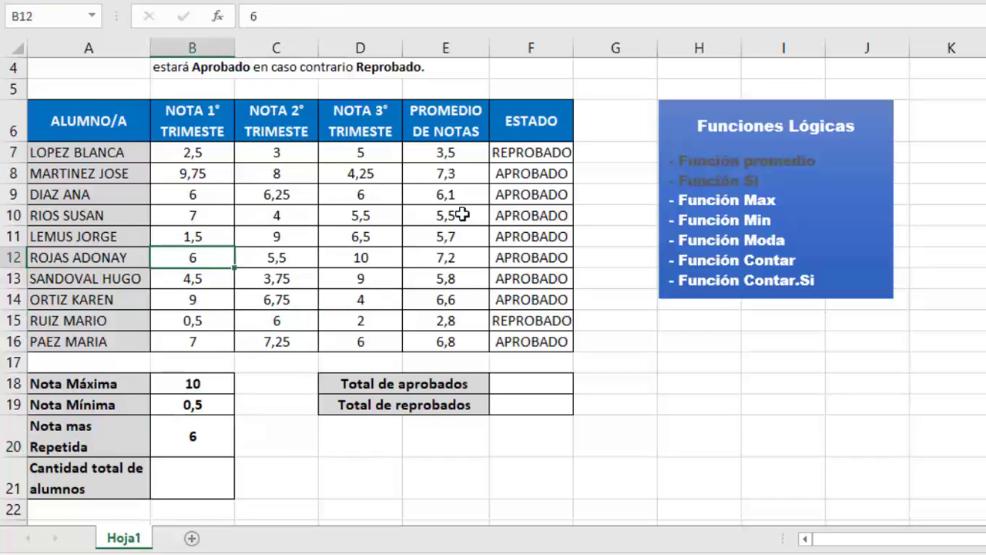
pyautogui.click(357, 191)
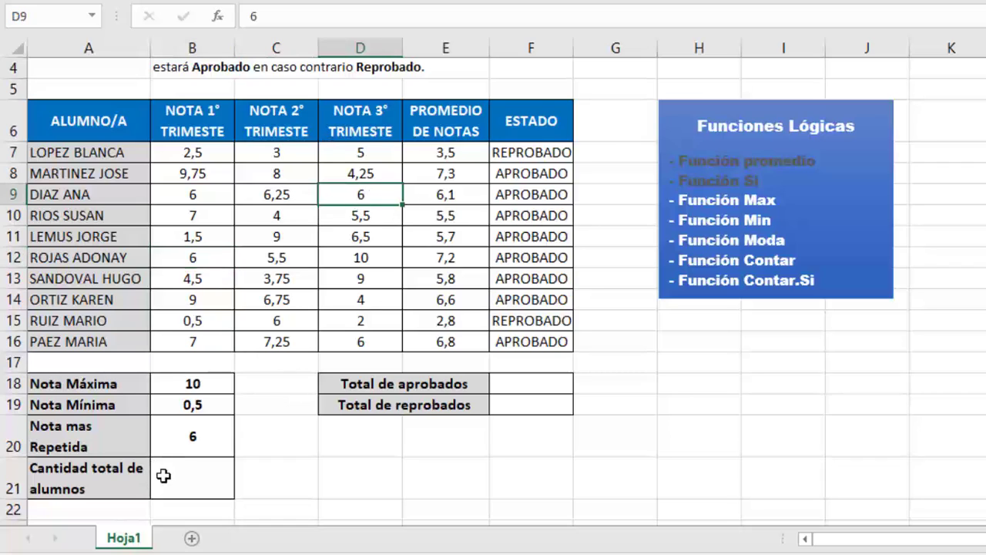
pyautogui.click(190, 482)
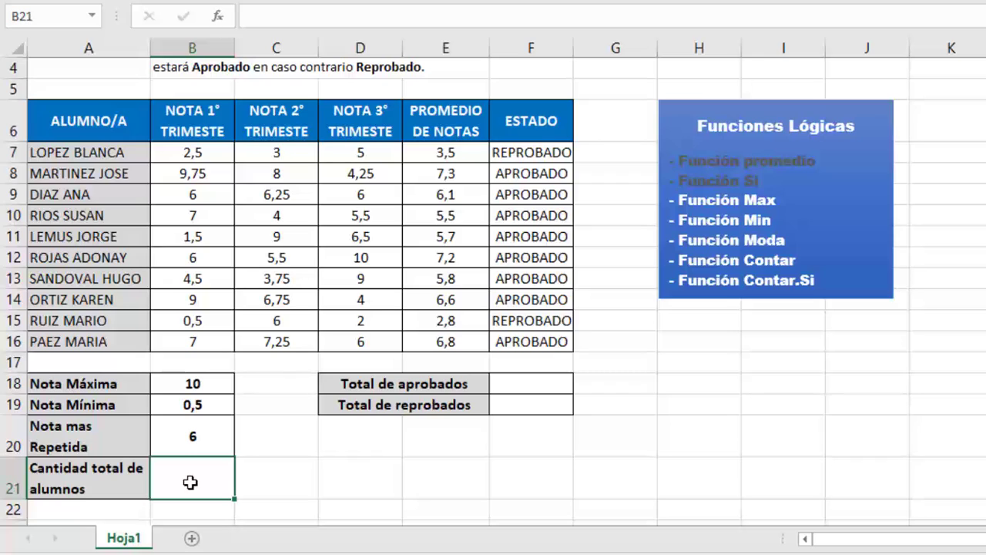
# - Enter =CONTAR(F7:F16) in the student count cell B21
pyautogui.write('=C')
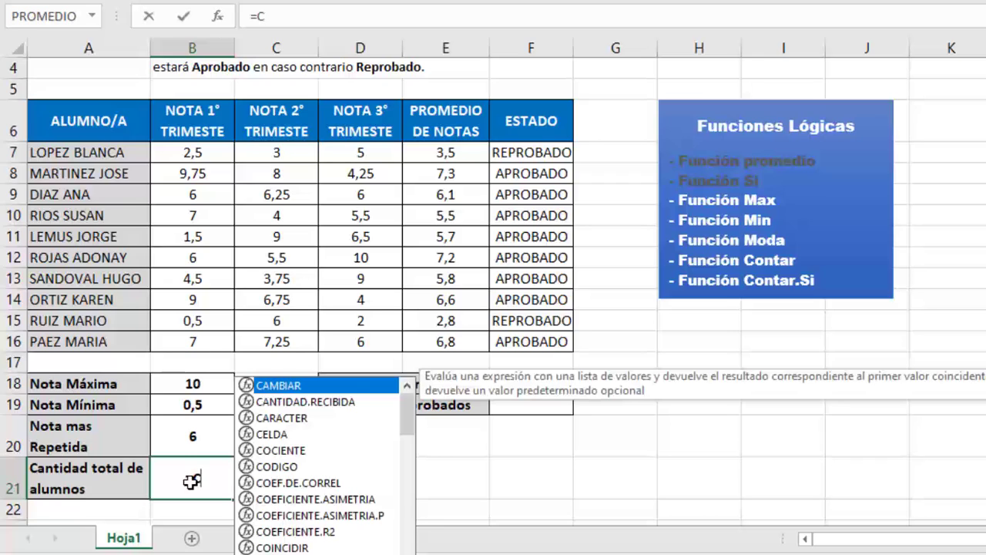
pyautogui.write('ONTAR')
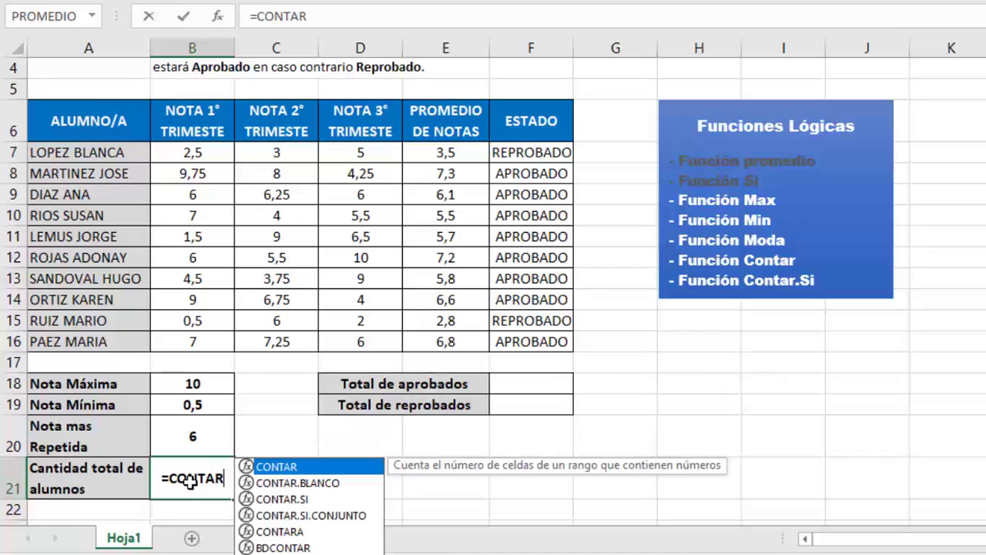
pyautogui.write('(')
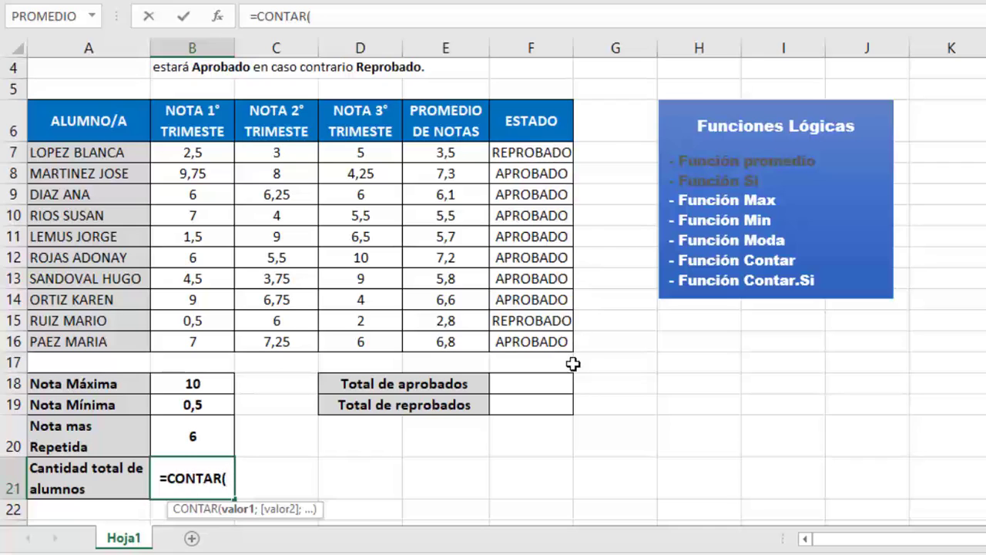
pyautogui.click(564, 152)
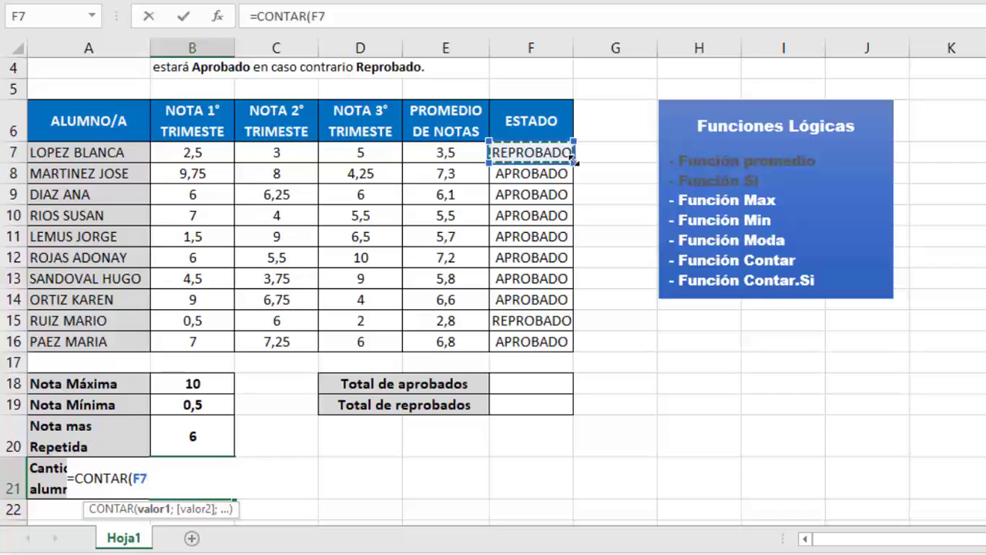
pyautogui.moveTo(566, 154); pyautogui.dragTo(562, 346)
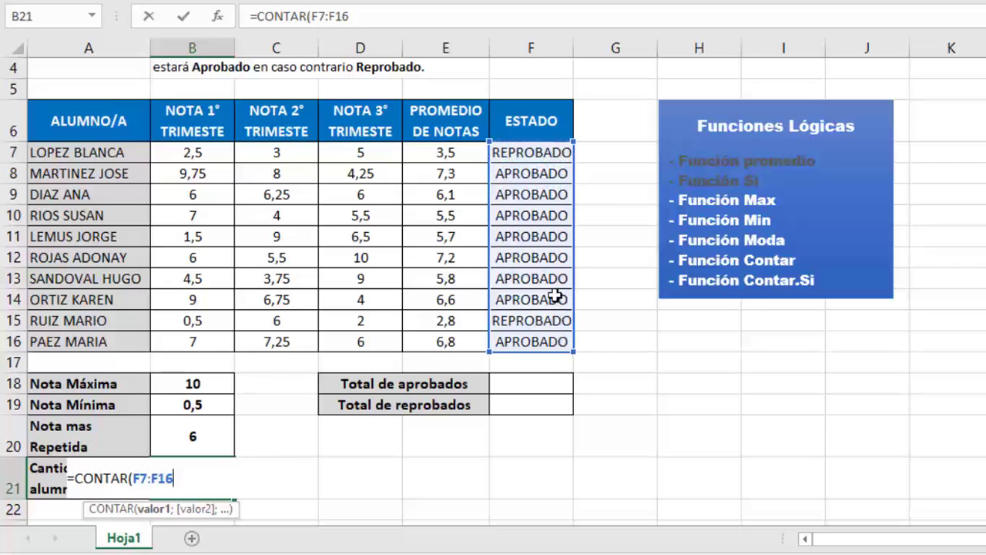
pyautogui.write(')')
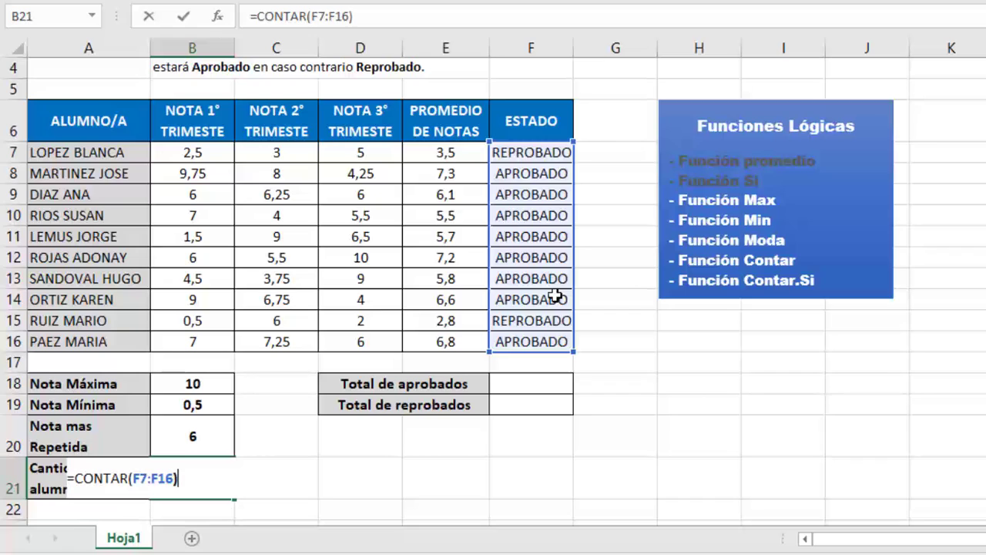
pyautogui.press('Return')
# - Change the B21 count range to the averages E7:E16, giving 10 students
pyautogui.click(216, 472)
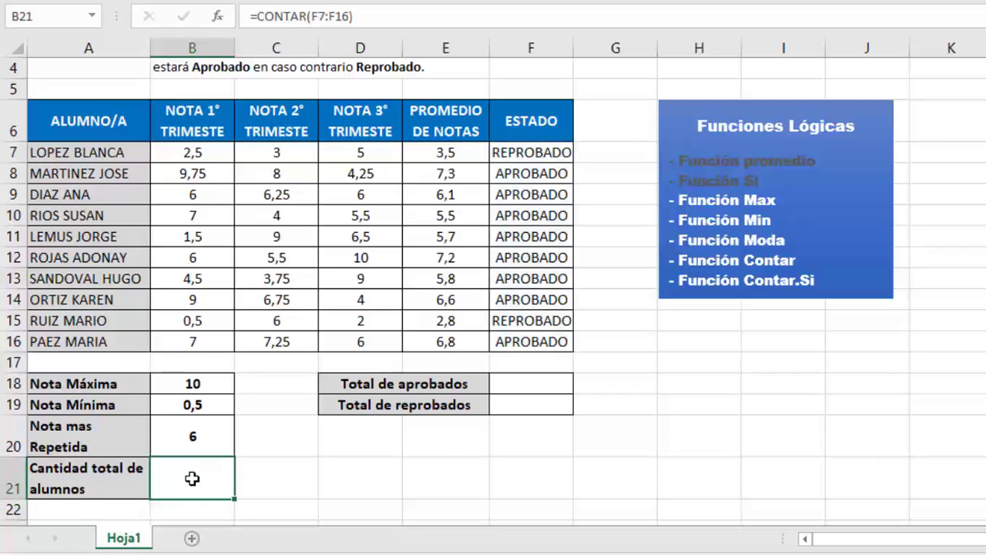
pyautogui.doubleClick(216, 475)
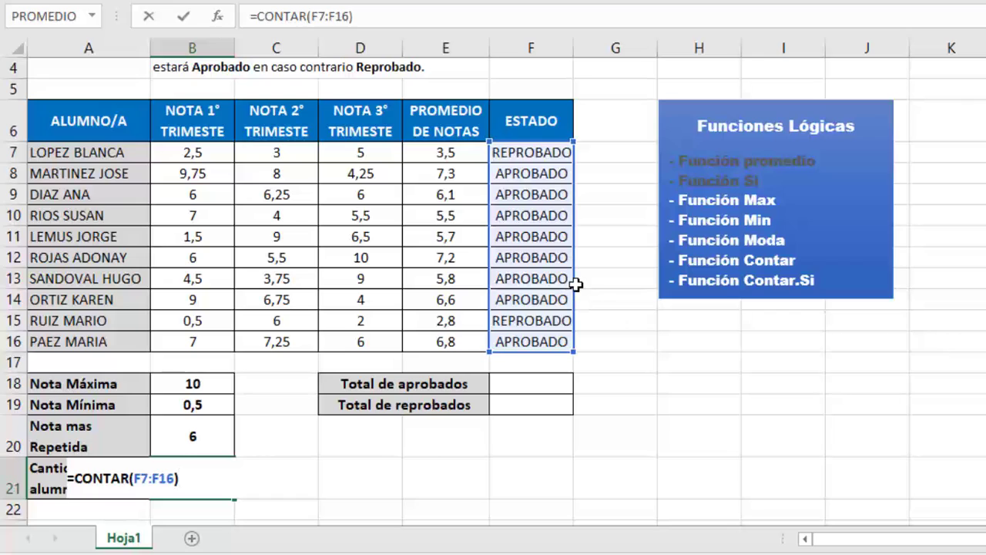
pyautogui.moveTo(490, 292); pyautogui.dragTo(462, 286)
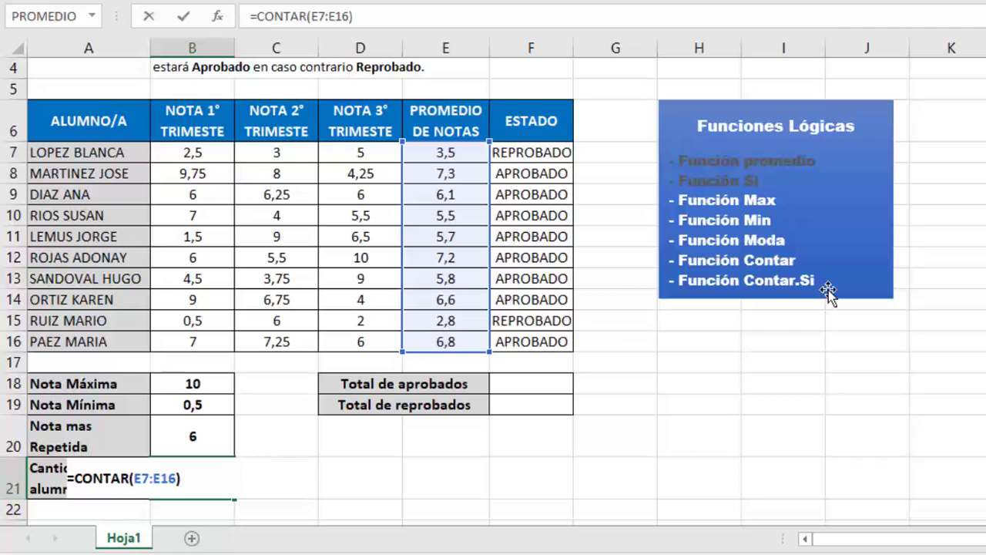
pyautogui.press('Return')
pyautogui.doubleClick(193, 480)
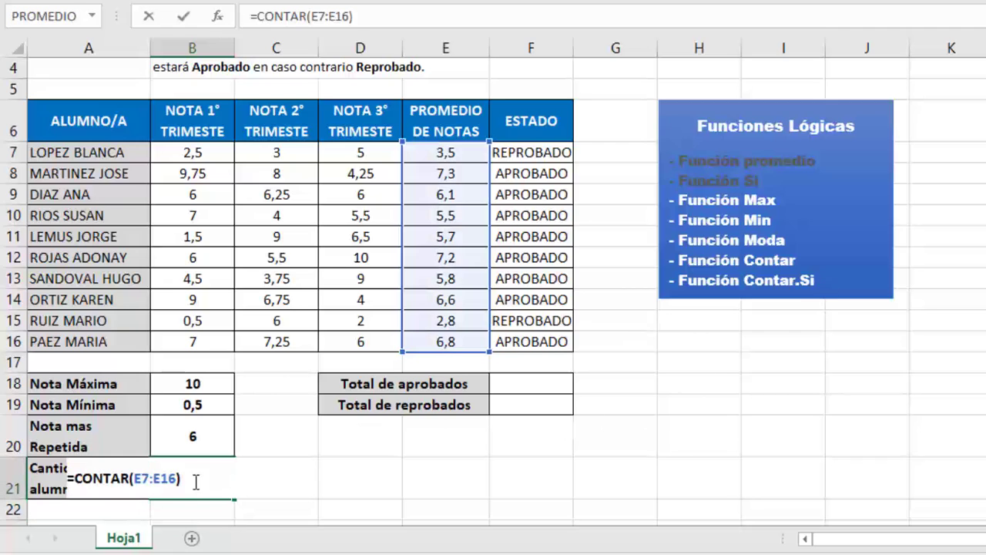
pyautogui.press('Escape')
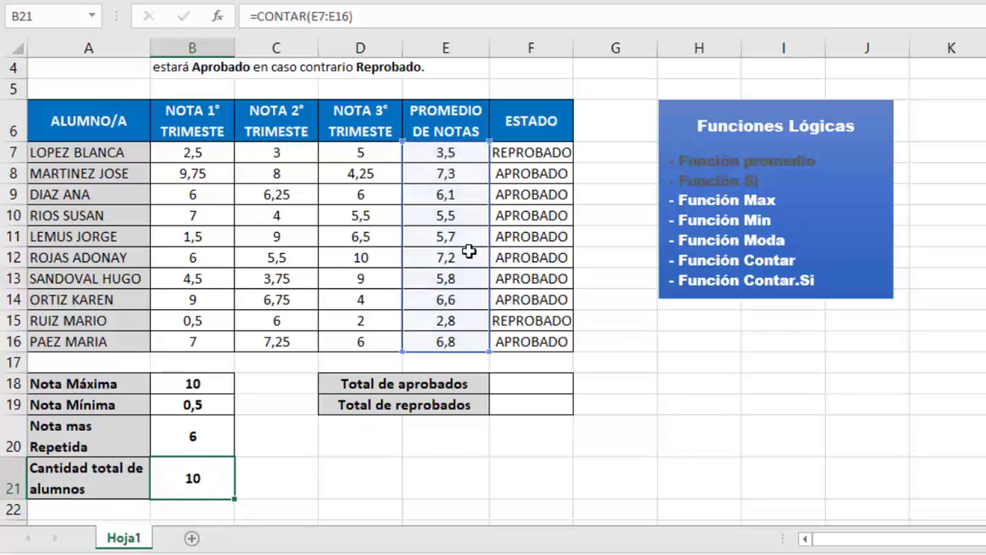
pyautogui.doubleClick(197, 480)
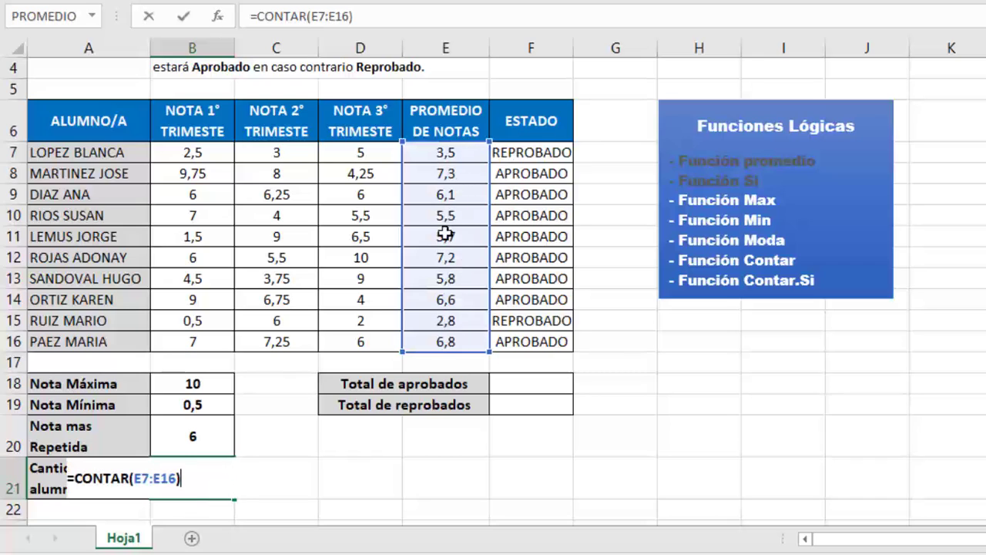
pyautogui.press('Return')
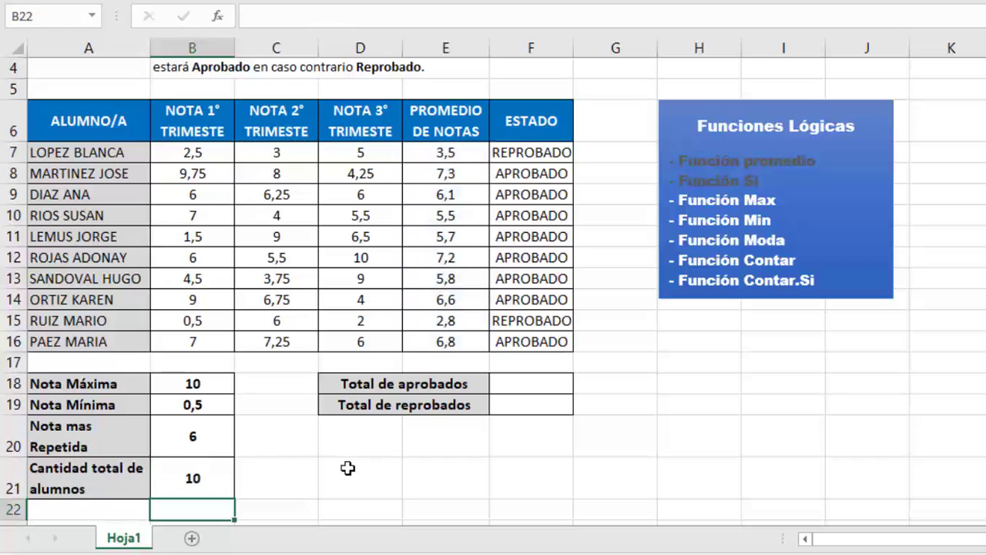
pyautogui.click(512, 383)
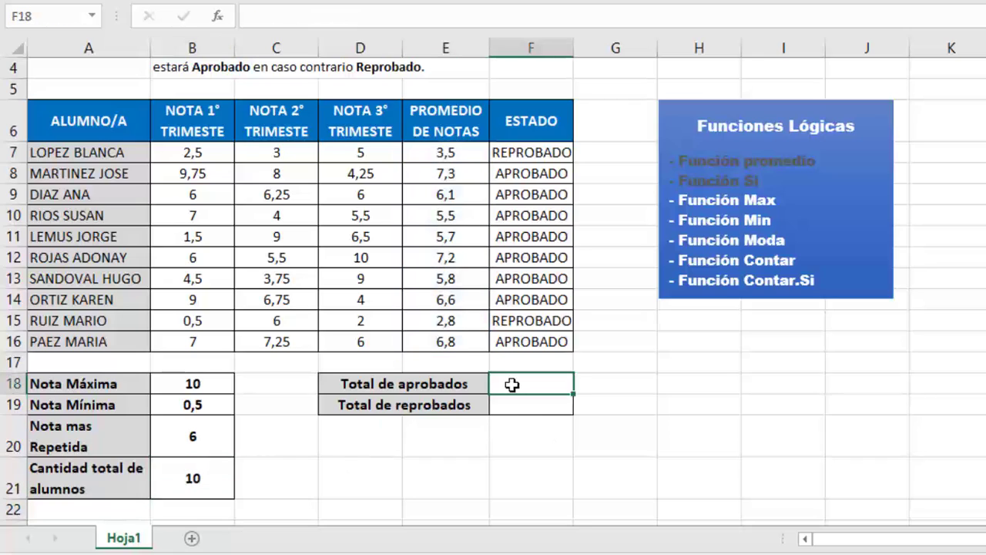
# - Grey out the Función Max/Min, Moda and Contar lines in the Funciones Lógicas box with the dark grey font
pyautogui.moveTo(780, 221); pyautogui.dragTo(668, 200)
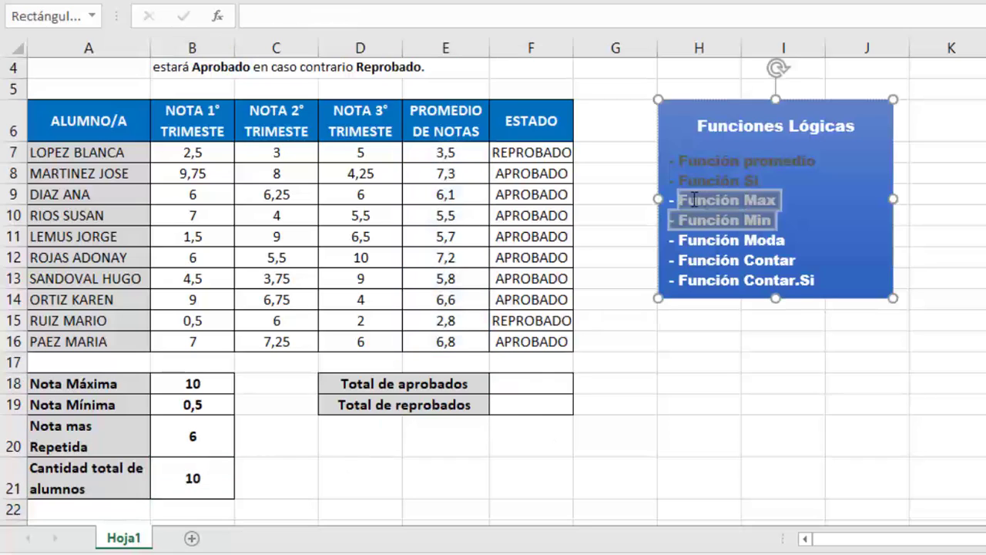
pyautogui.press('F4')
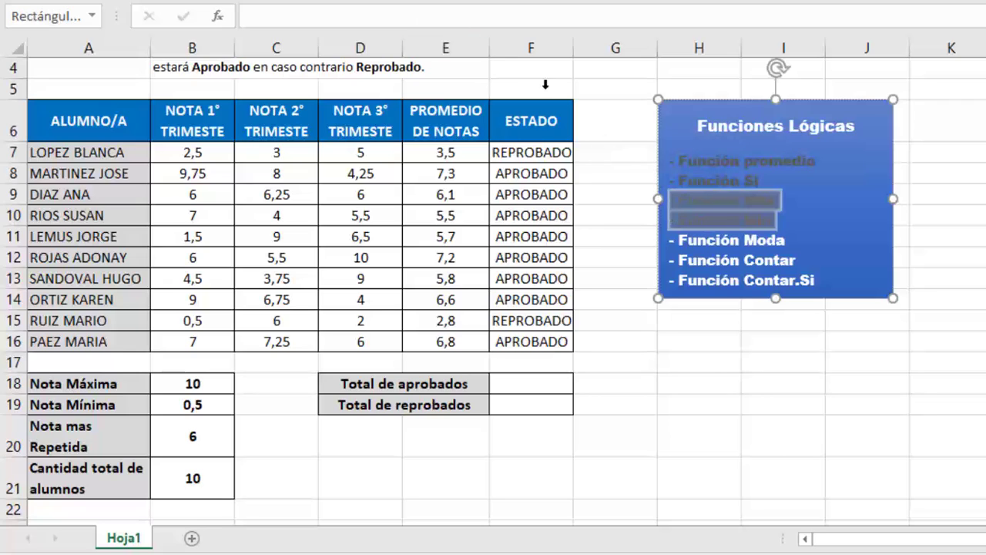
pyautogui.moveTo(792, 242); pyautogui.dragTo(673, 240)
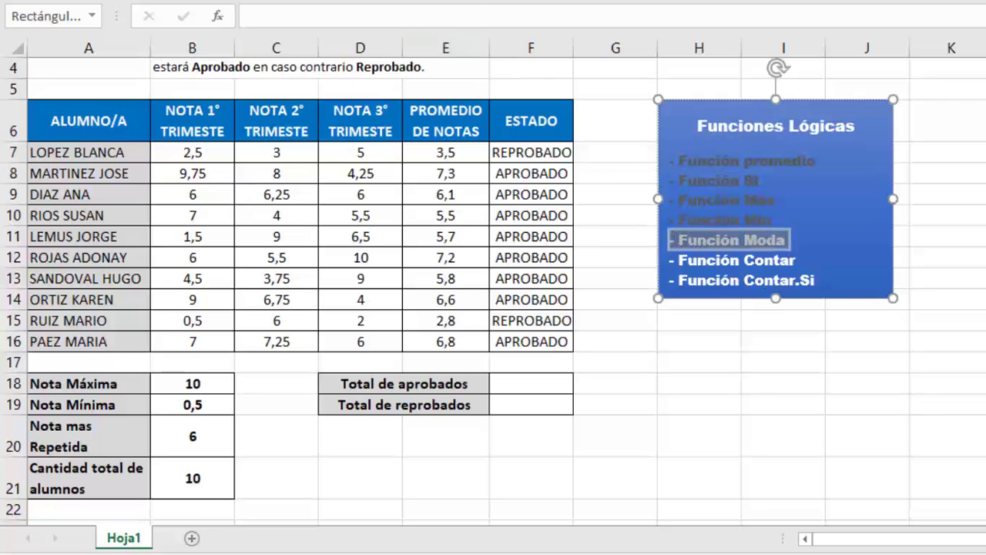
pyautogui.press('F4')
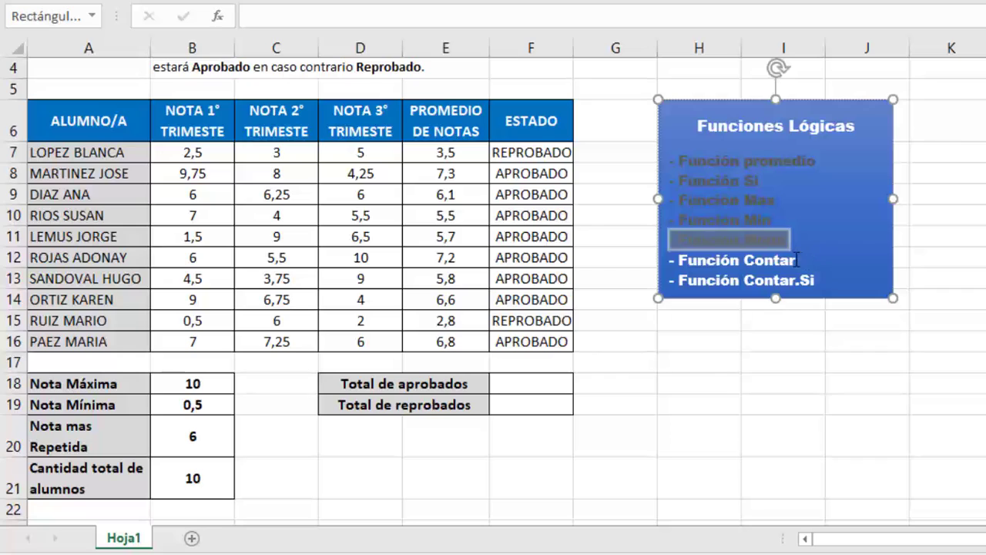
pyautogui.moveTo(798, 260); pyautogui.dragTo(664, 261)
pyautogui.press('F4')
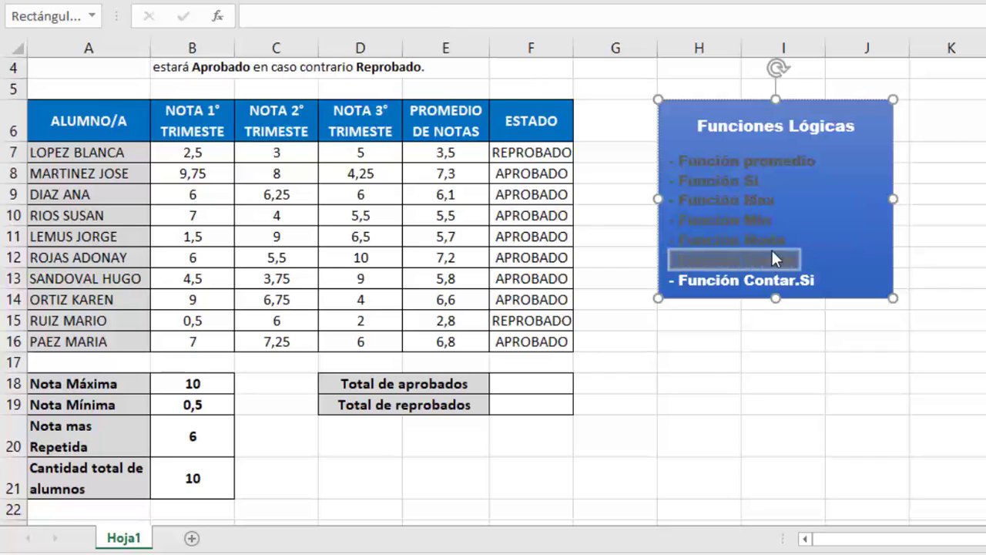
pyautogui.click(514, 387)
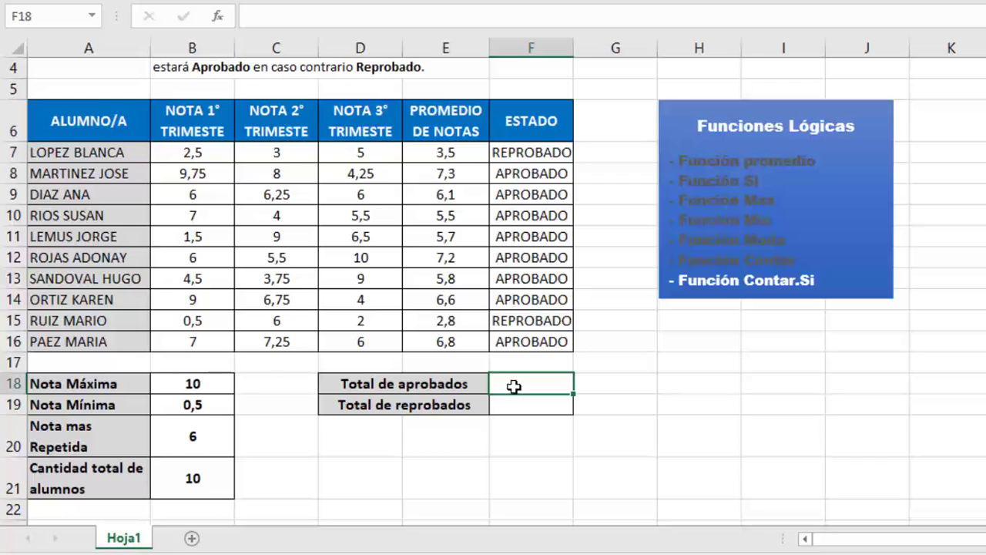
# - Enter =CONTAR.SI(F7:F16;"APROBADO") in F18 to count 8 approved students, then review the formula
pyautogui.write('=')
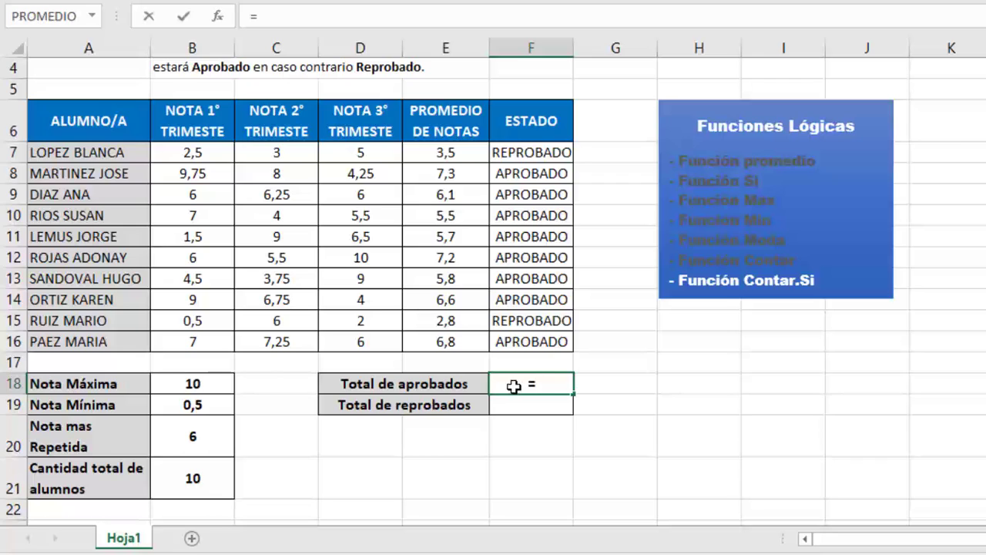
pyautogui.write('CON')
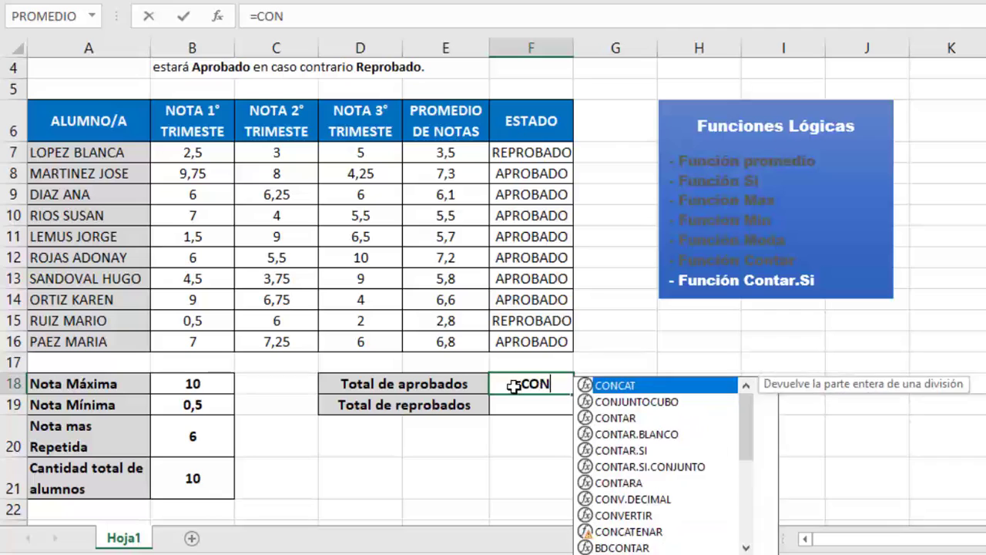
pyautogui.write('TAR.S')
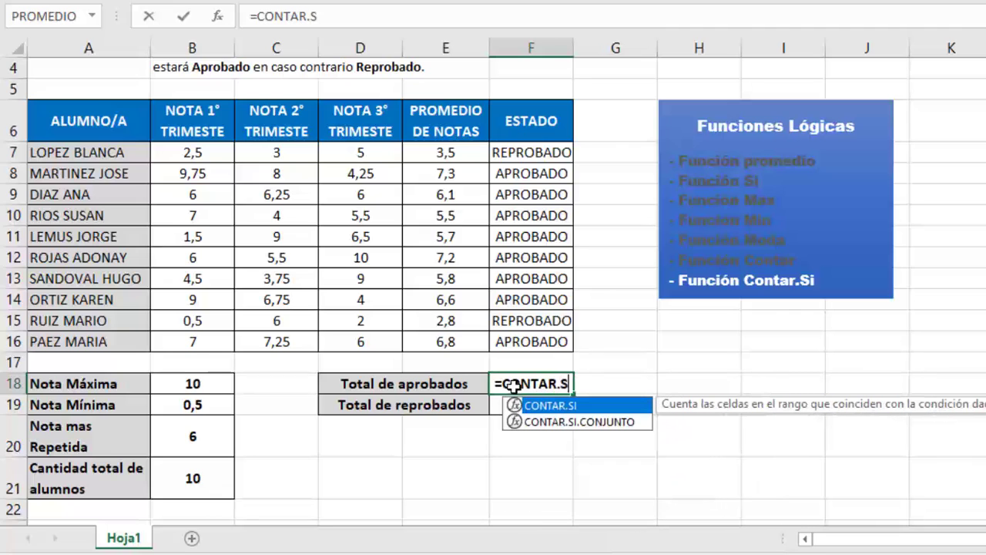
pyautogui.write('I')
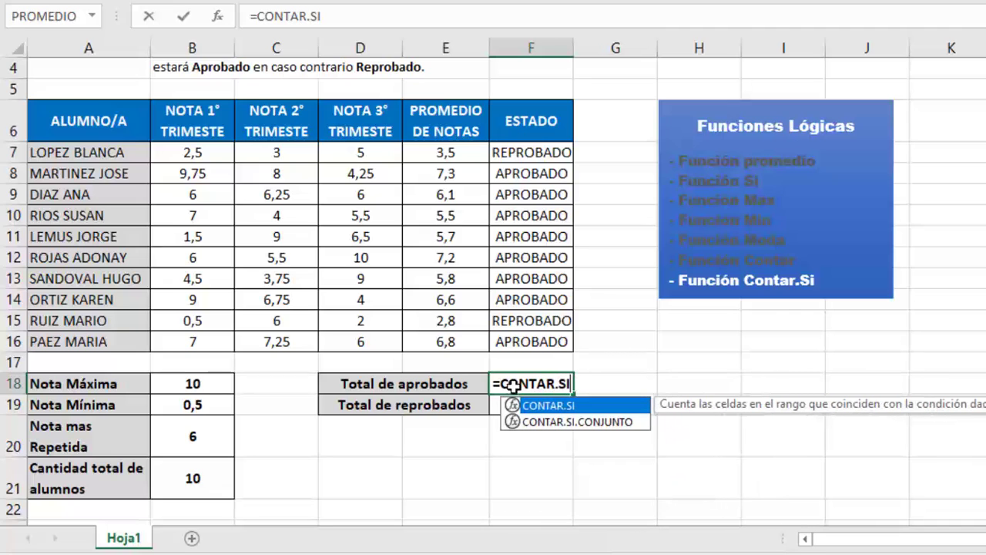
pyautogui.write('(')
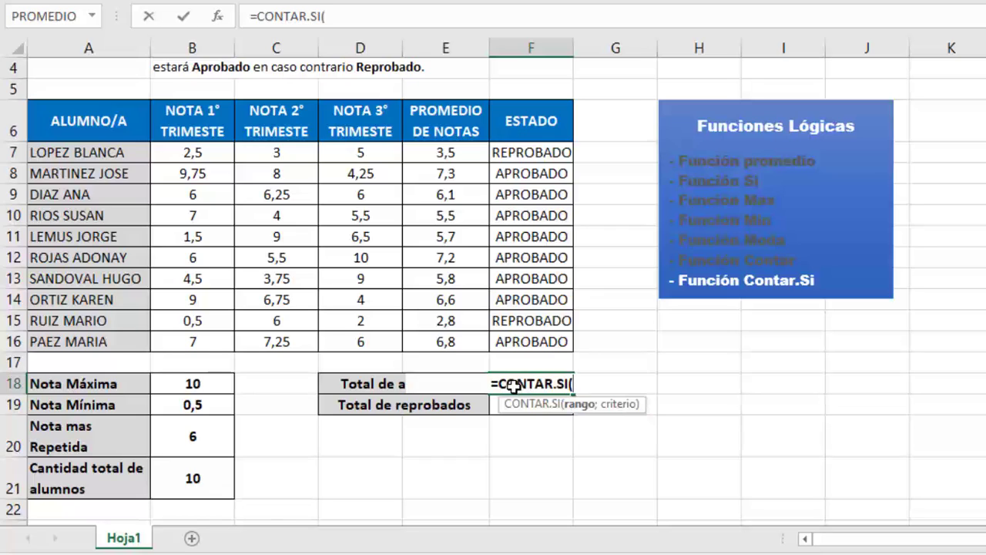
pyautogui.click(539, 154)
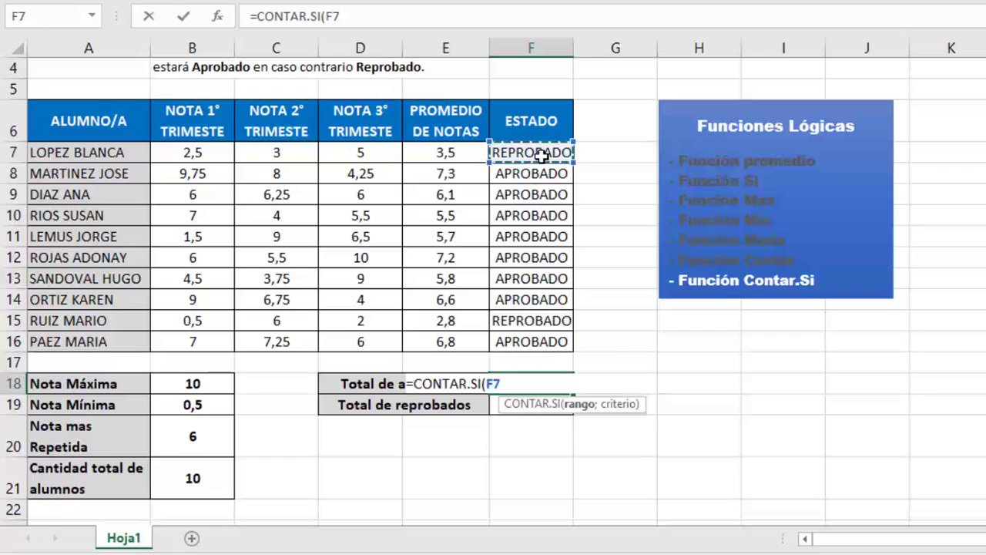
pyautogui.click(506, 383)
pyautogui.write(':')
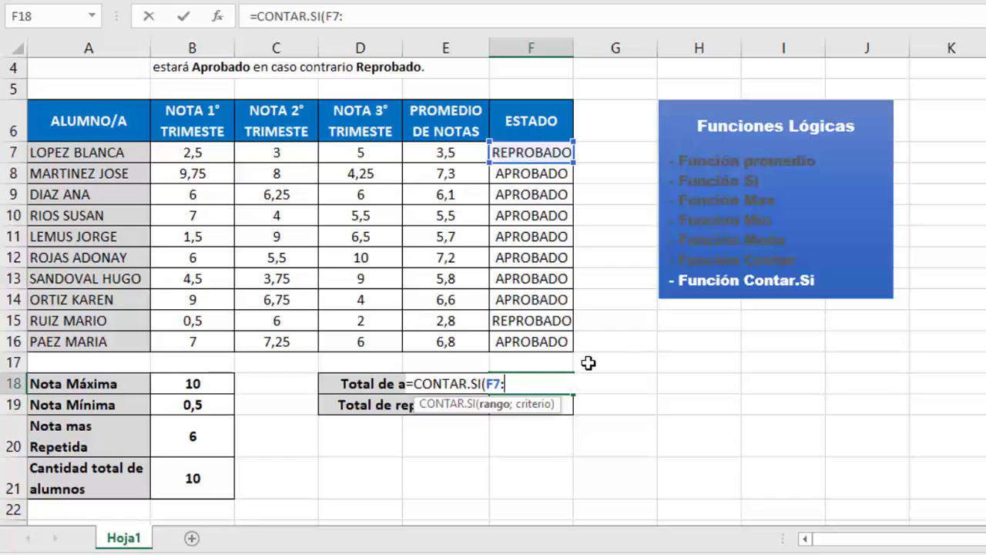
pyautogui.write('F16')
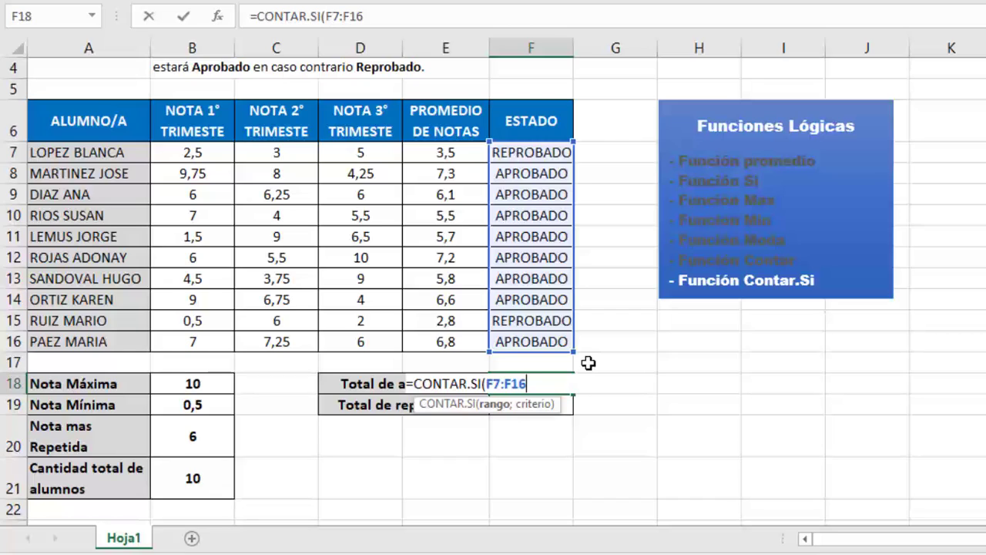
pyautogui.write(';')
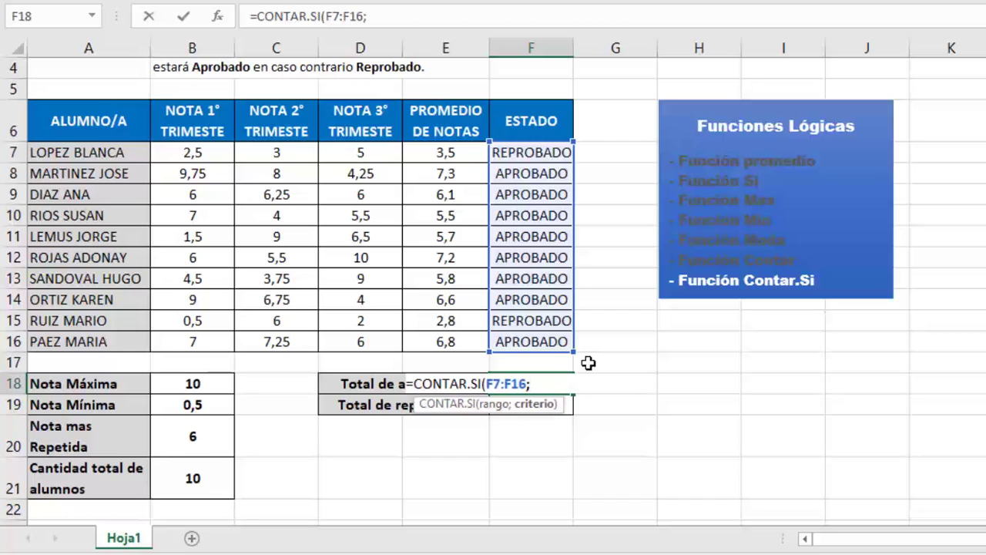
pyautogui.write('"')
pyautogui.write('AP')
pyautogui.write('RO')
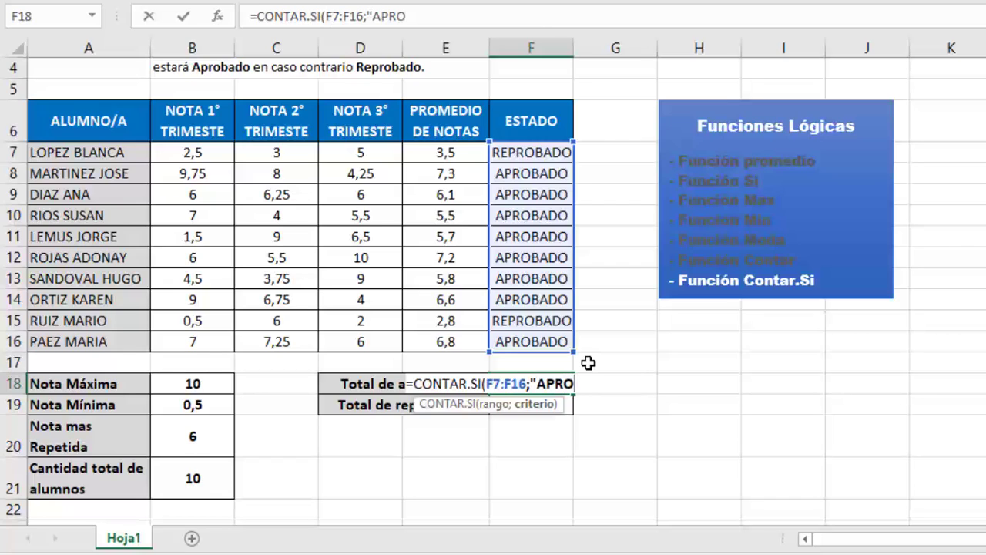
pyautogui.write('BADO')
pyautogui.write('"')
pyautogui.write(')')
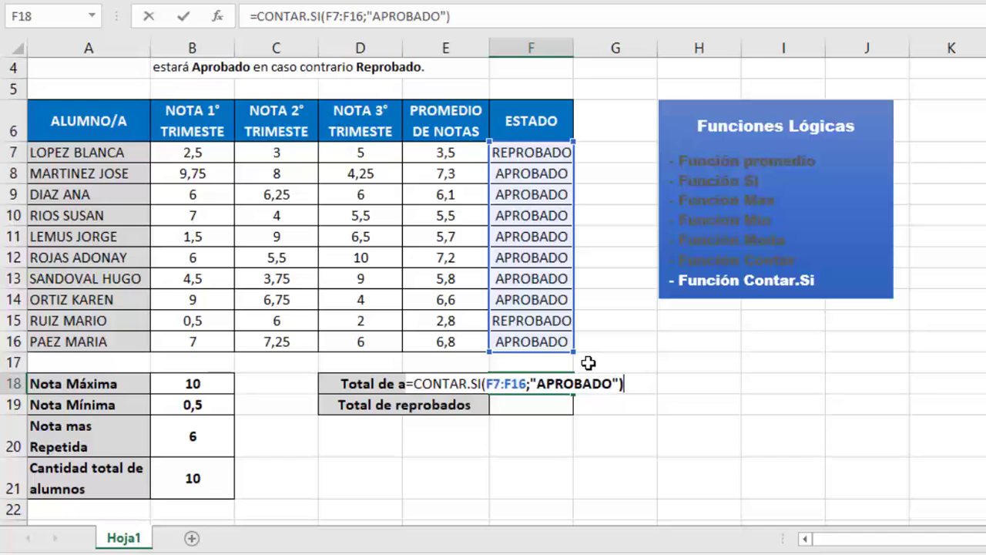
pyautogui.press('Return')
pyautogui.click(536, 383)
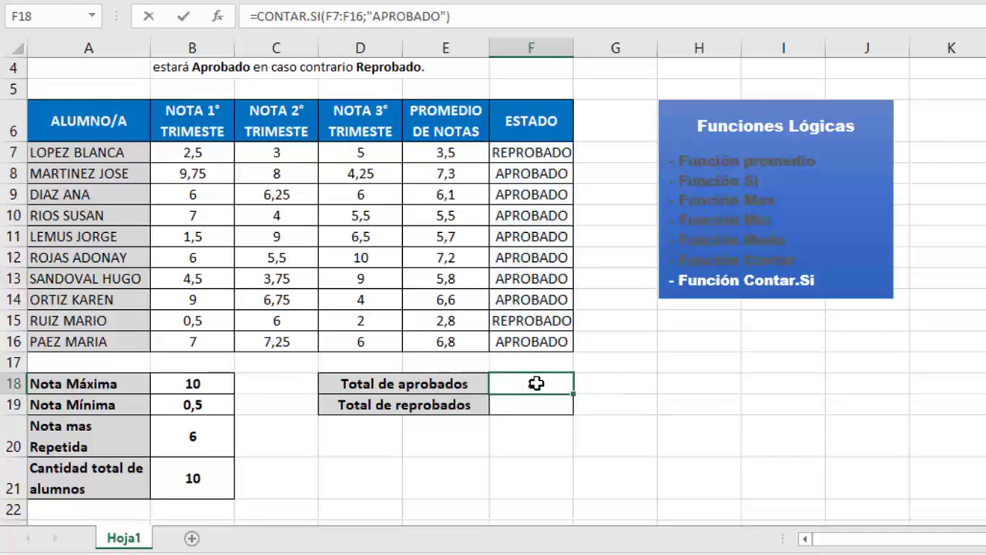
pyautogui.doubleClick(536, 383)
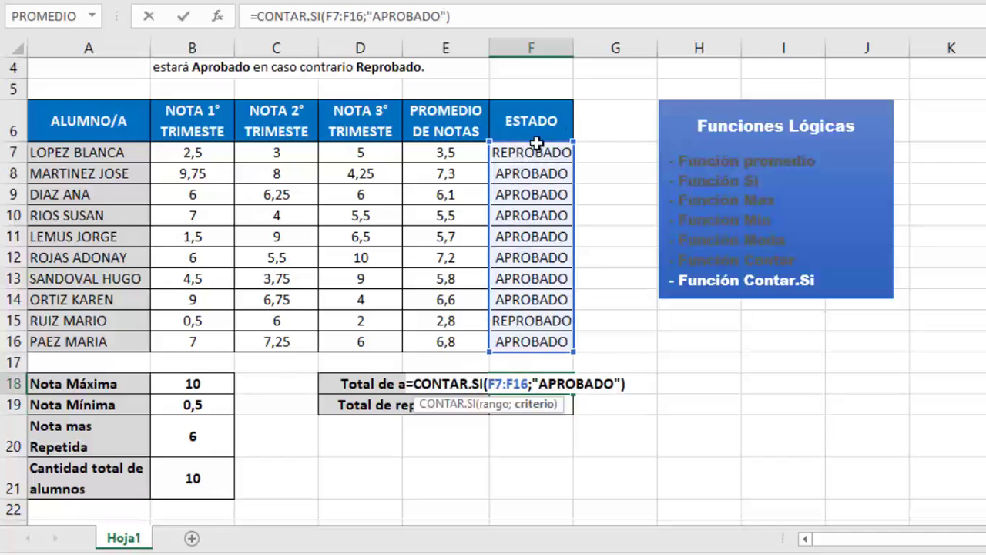
pyautogui.press('Escape')
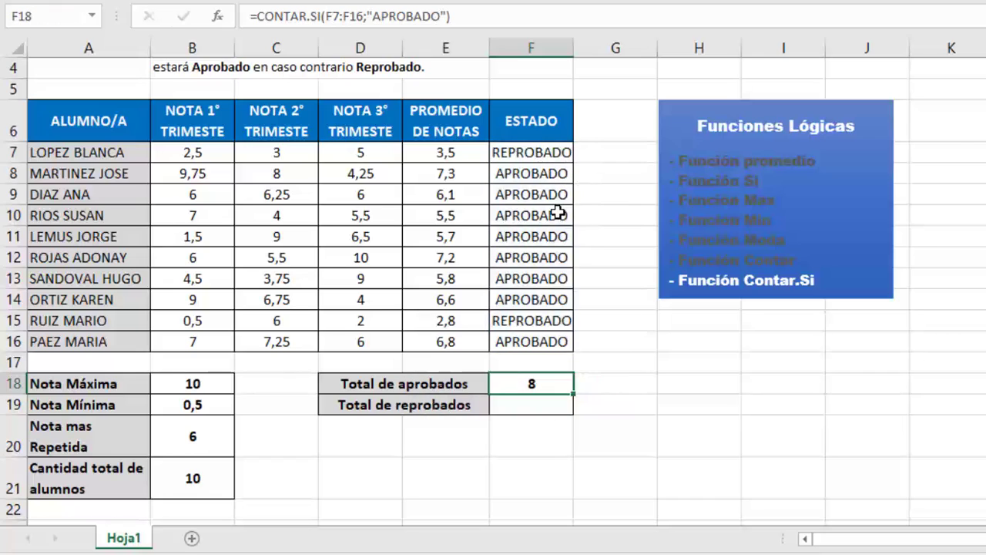
pyautogui.click(535, 406)
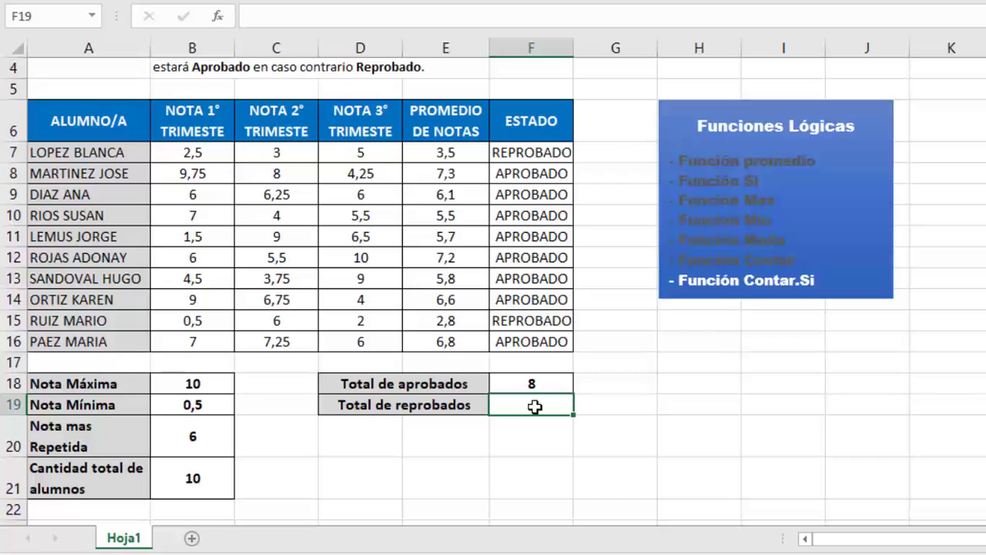
# - Enter =CONTAR.SI(F7:F16;"REPROBADOS") in F19 to count the failed students
pyautogui.write('=')
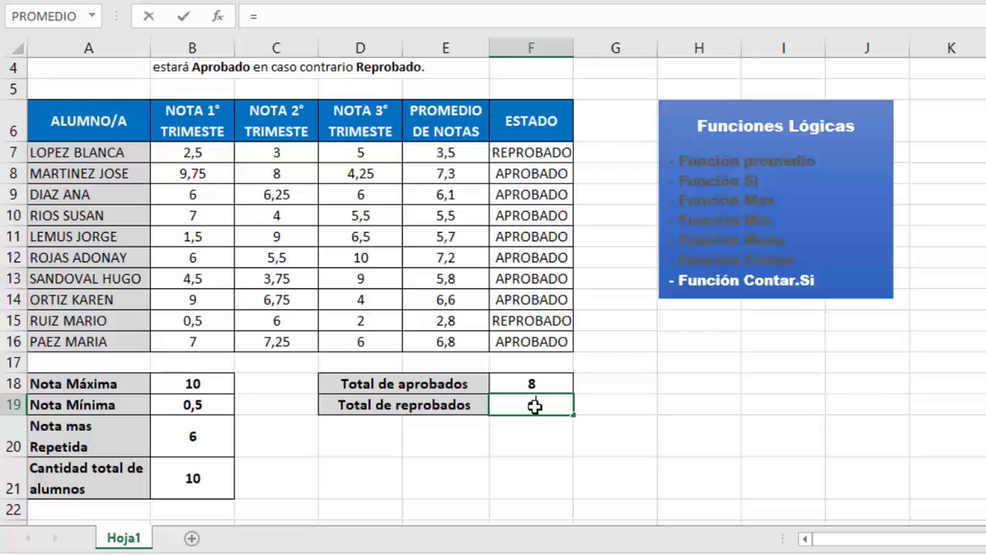
pyautogui.write('C')
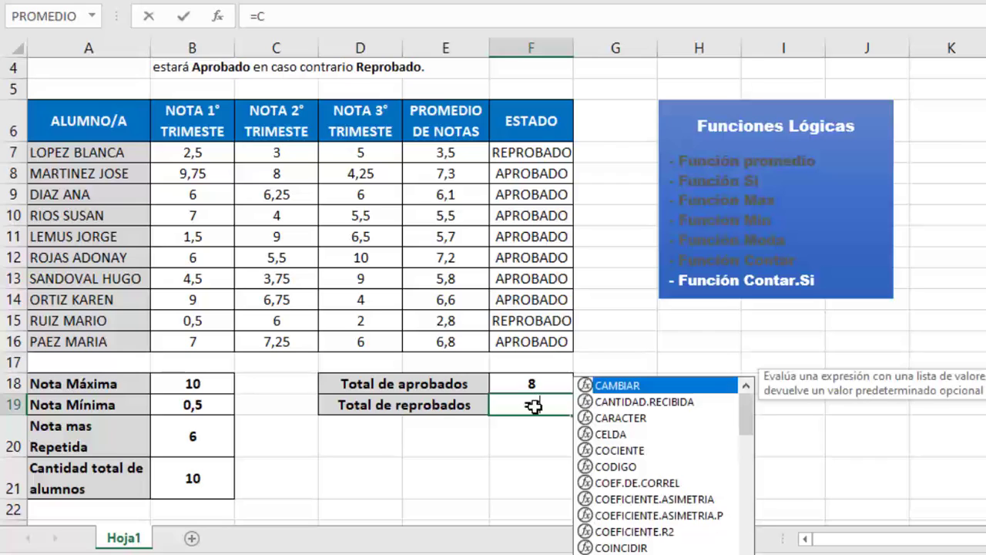
pyautogui.write('ONTAR.')
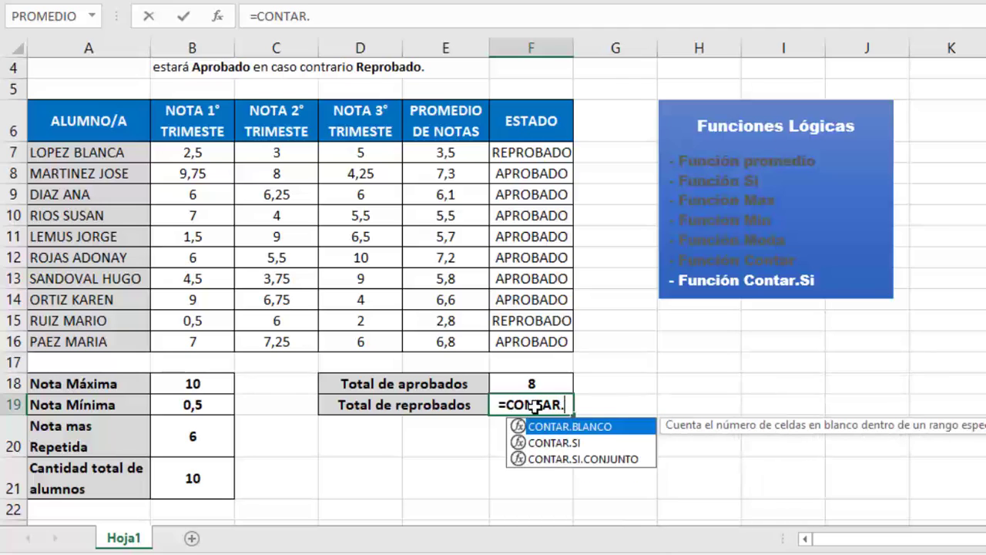
pyautogui.write('SI')
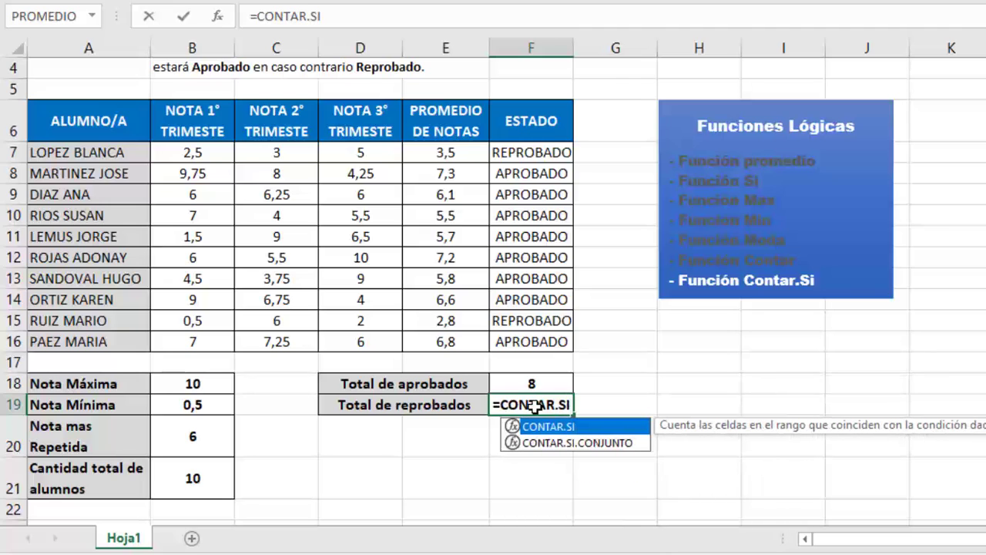
pyautogui.write('(')
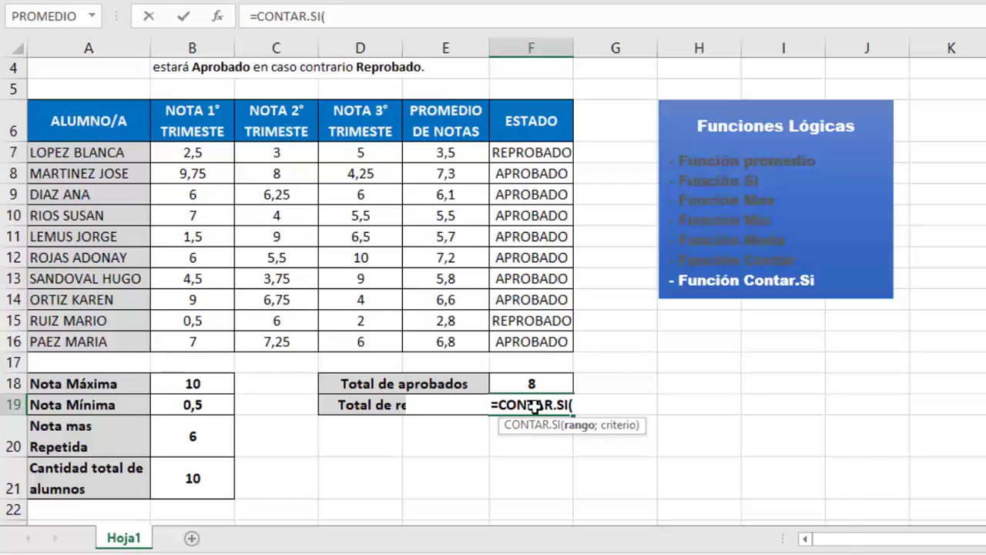
pyautogui.write('F7')
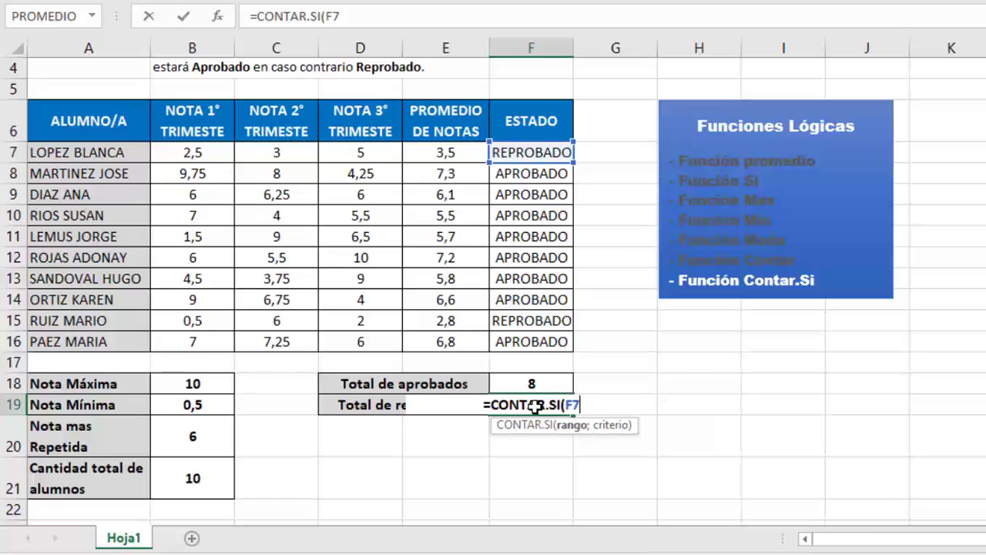
pyautogui.write(':')
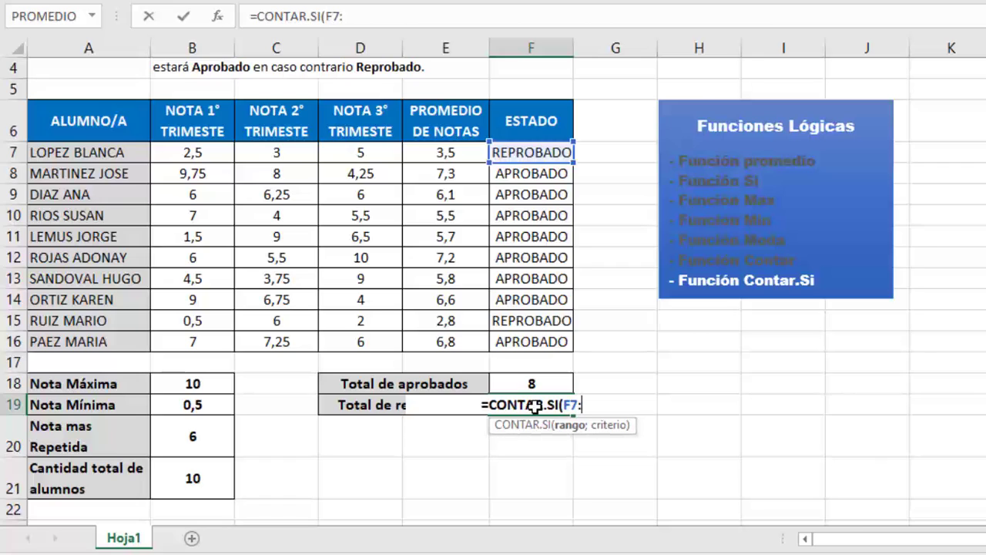
pyautogui.write('F1')
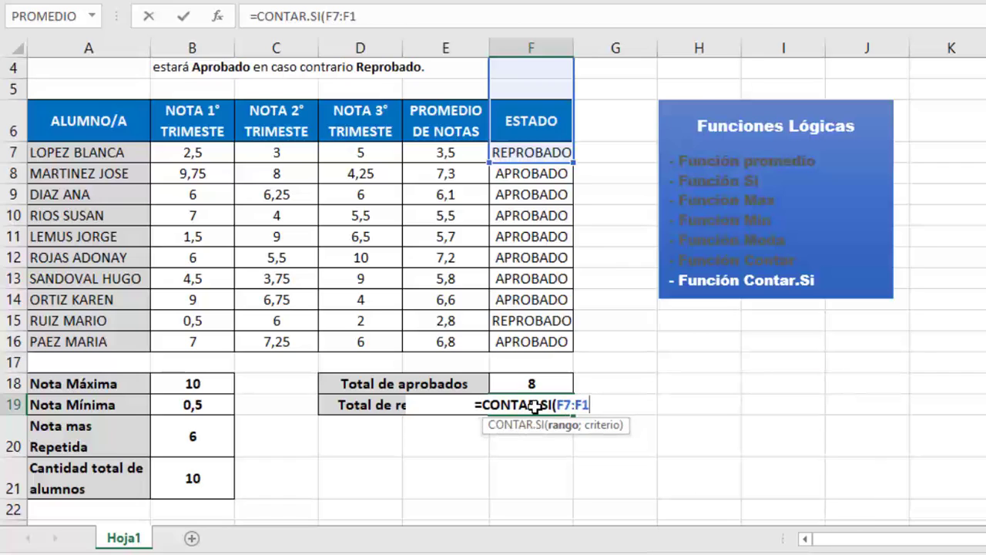
pyautogui.write('6)')
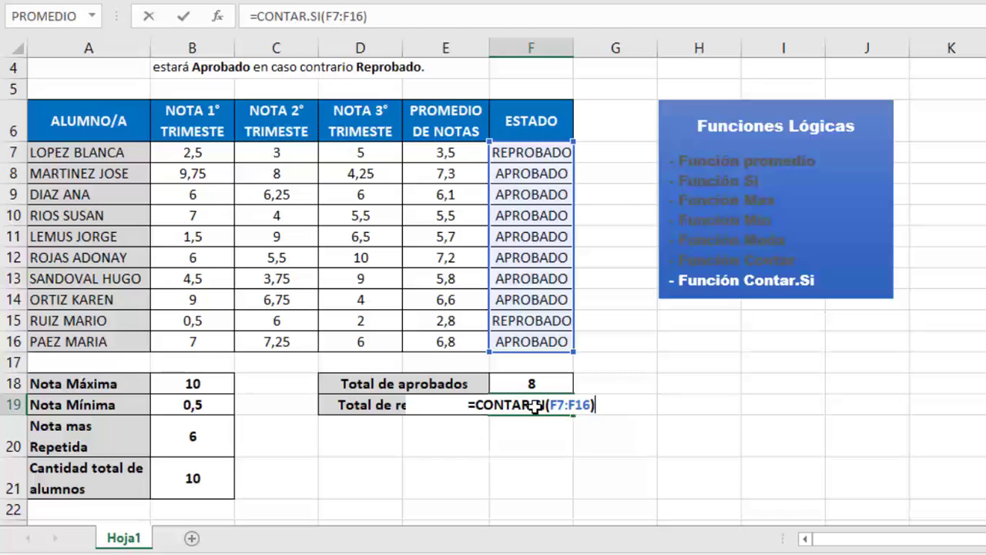
pyautogui.press('BackSpace')
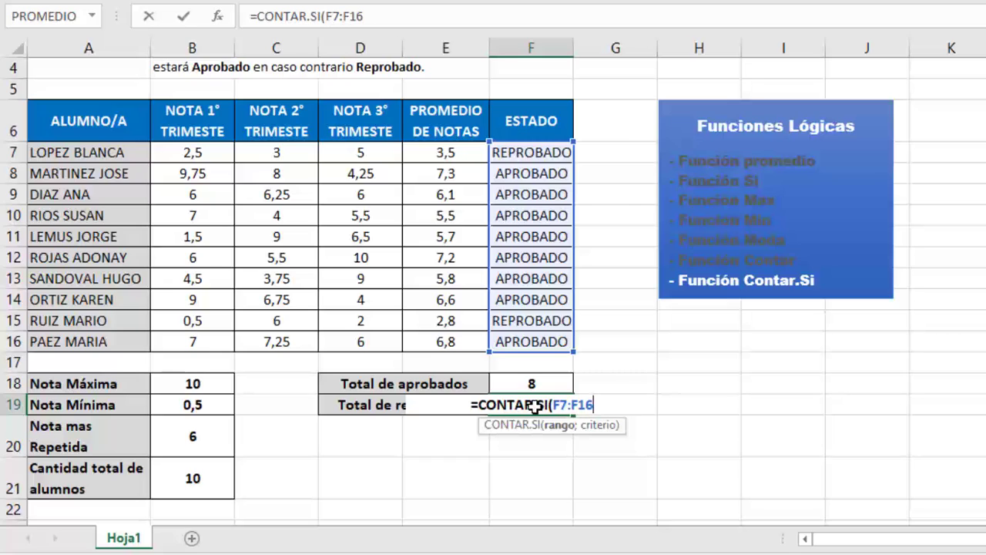
pyautogui.write(';')
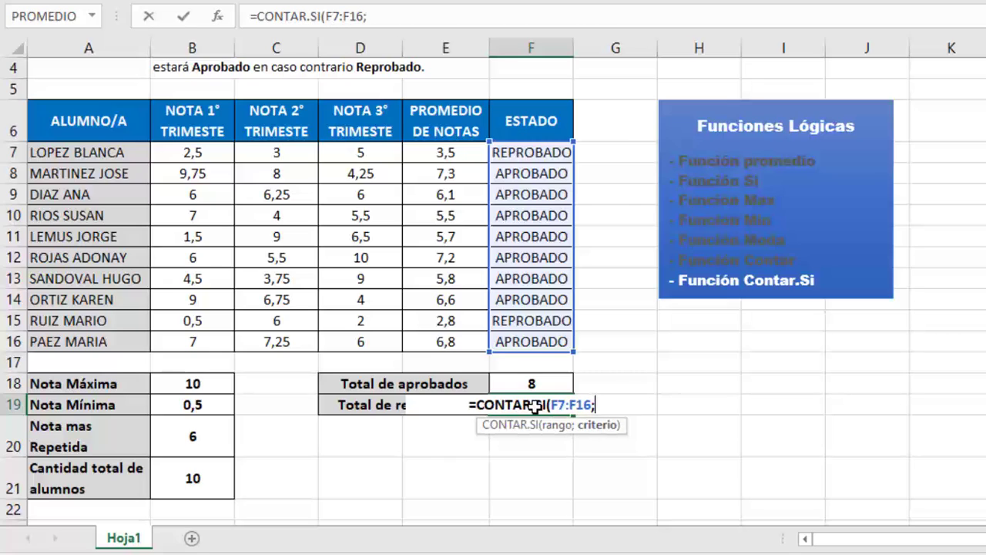
pyautogui.write('"')
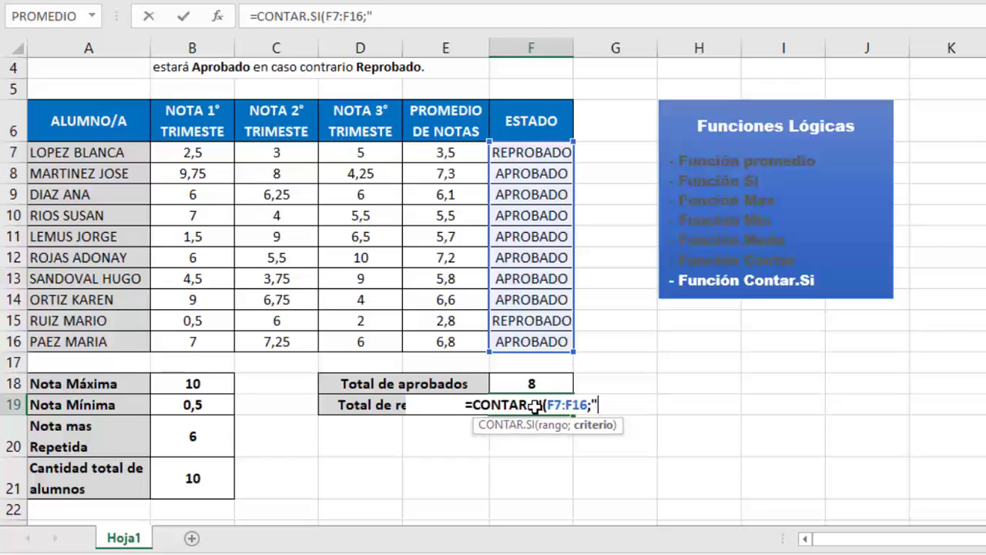
pyautogui.write('REPR')
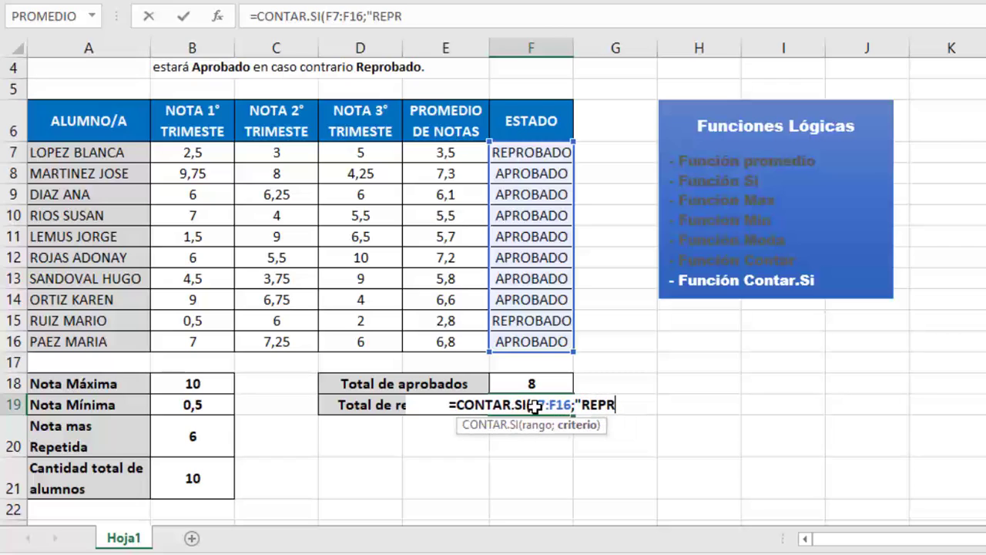
pyautogui.write('OBA')
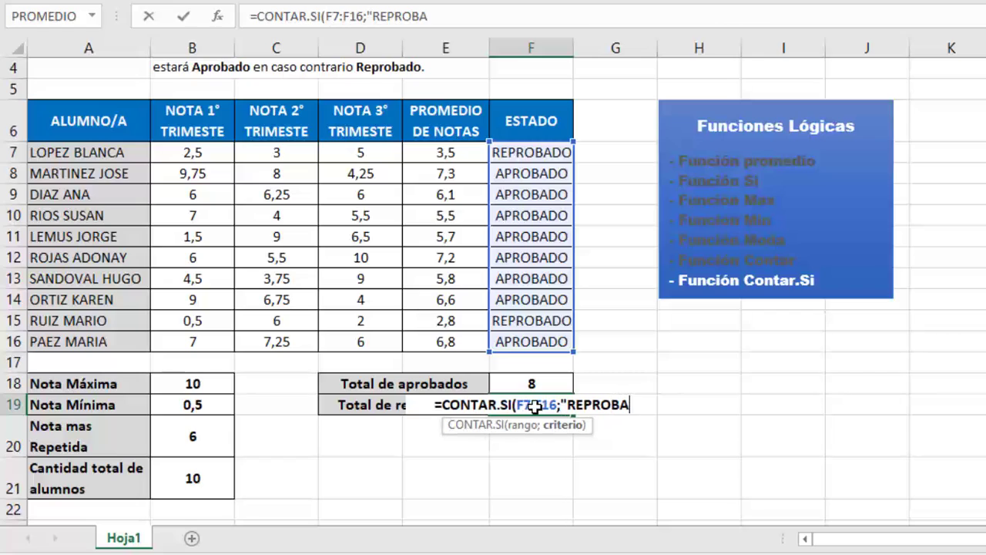
pyautogui.write('DOS')
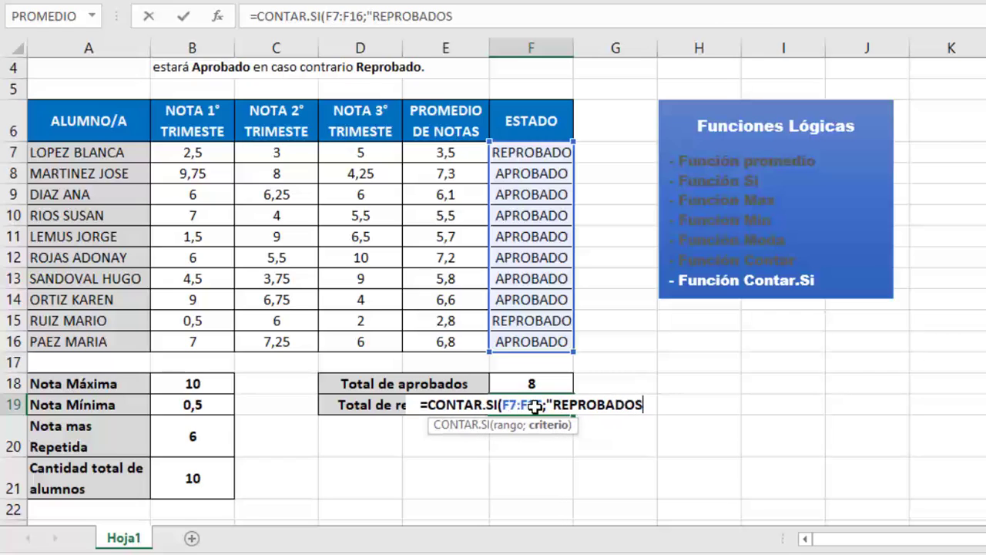
pyautogui.write('"')
pyautogui.write(')')
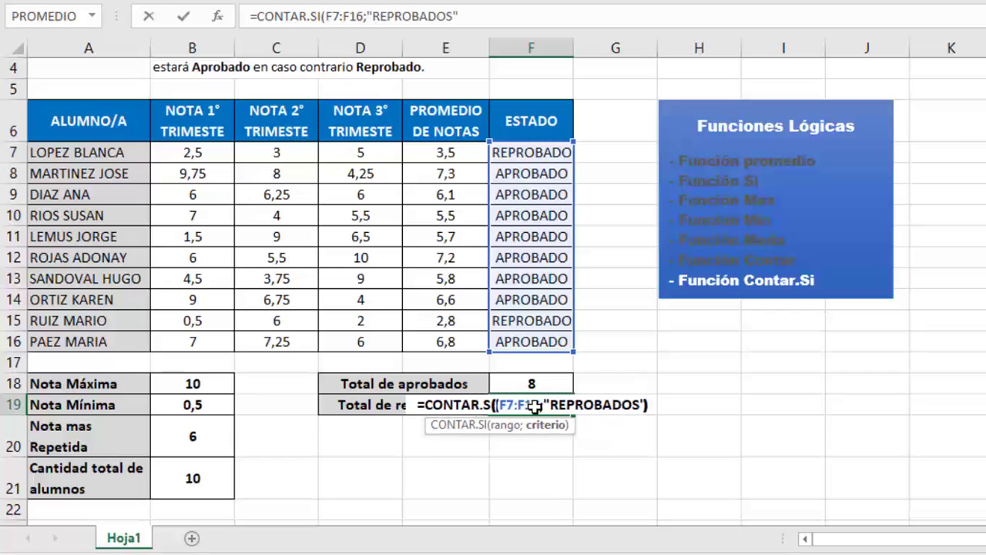
pyautogui.press('Return')
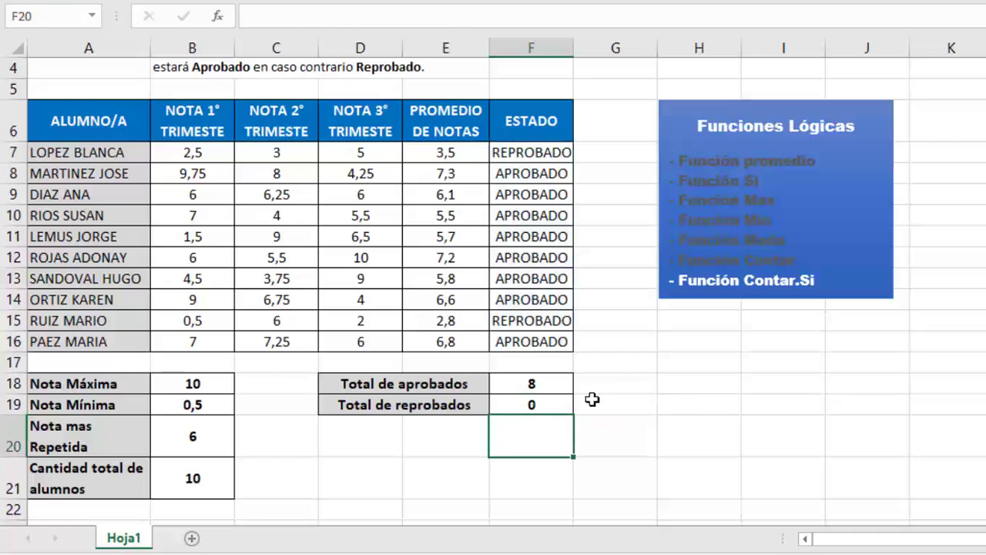
# - Correct the F19 criterion from REPROBADOS to REPROBADO so it shows 2
pyautogui.click(545, 396)
pyautogui.doubleClick(546, 396)
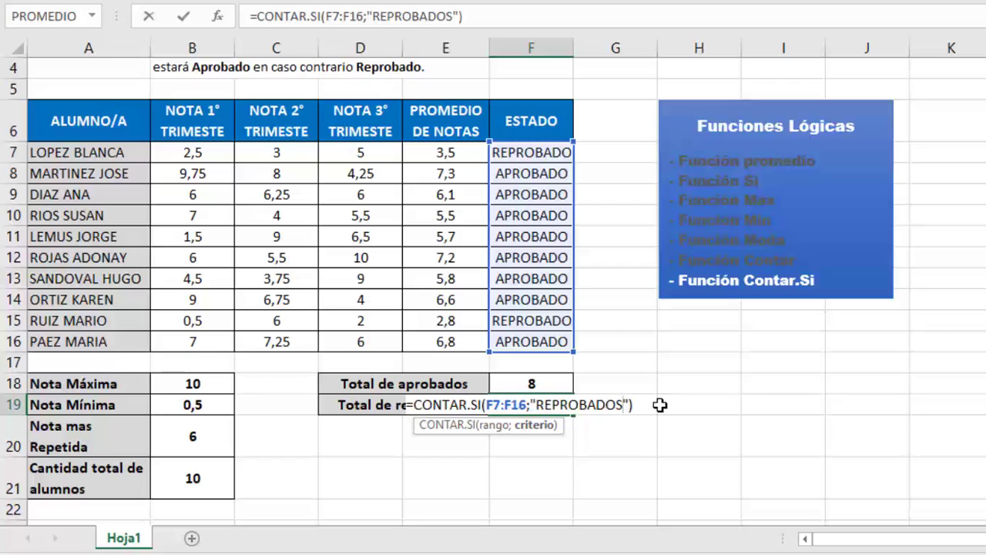
pyautogui.press('BackSpace')
pyautogui.press('Return')
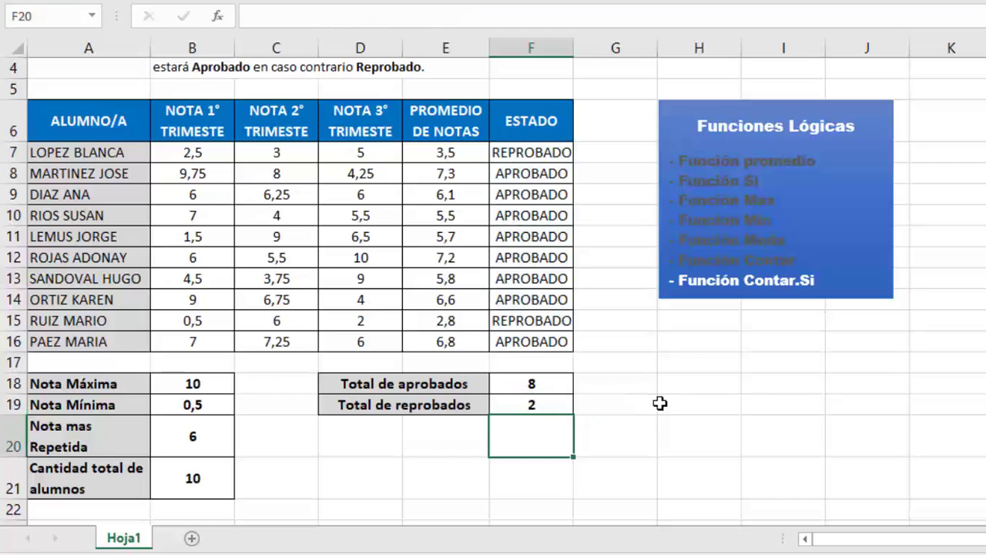
# - Darken the Función Contar.Si line with the same font colour as the other finished items
pyautogui.moveTo(820, 280); pyautogui.dragTo(667, 289)
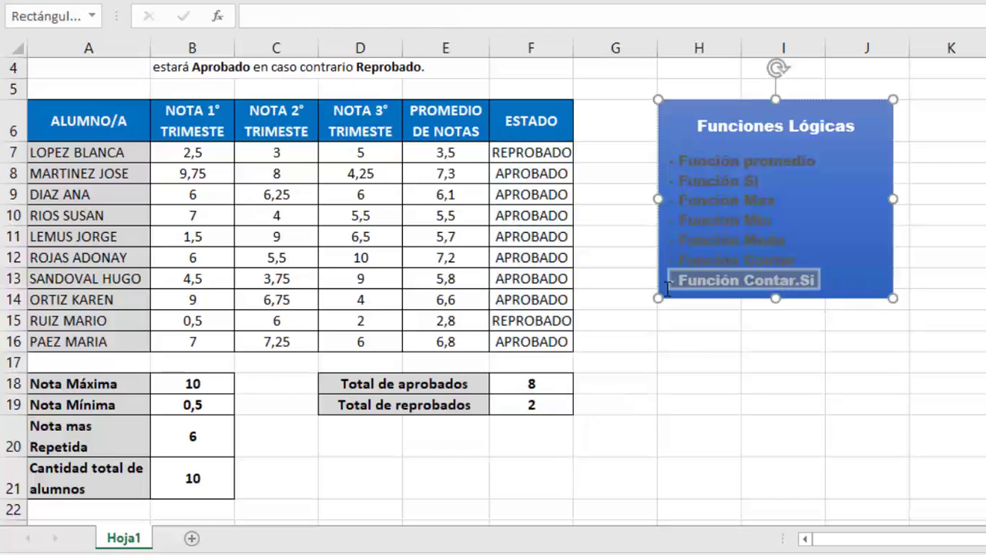
pyautogui.press('F4')
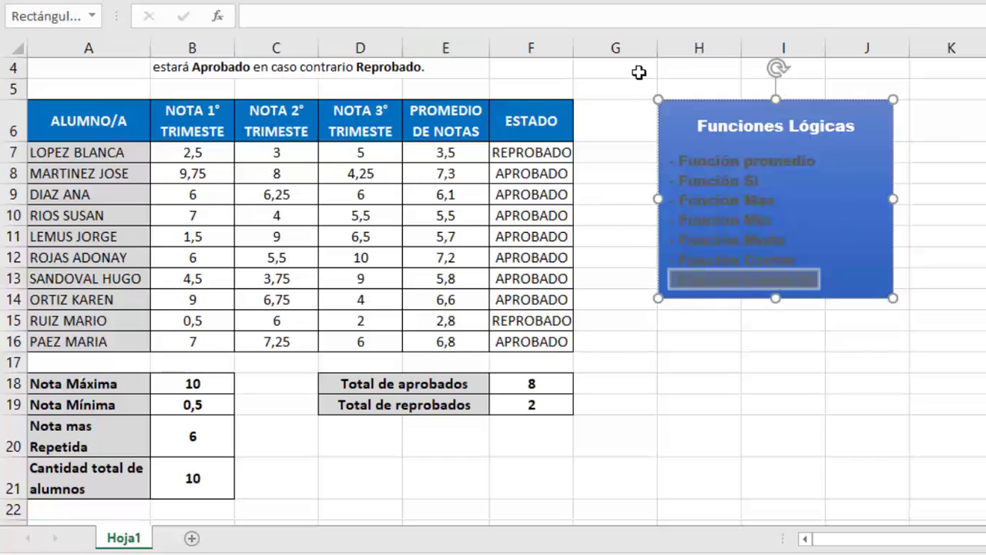